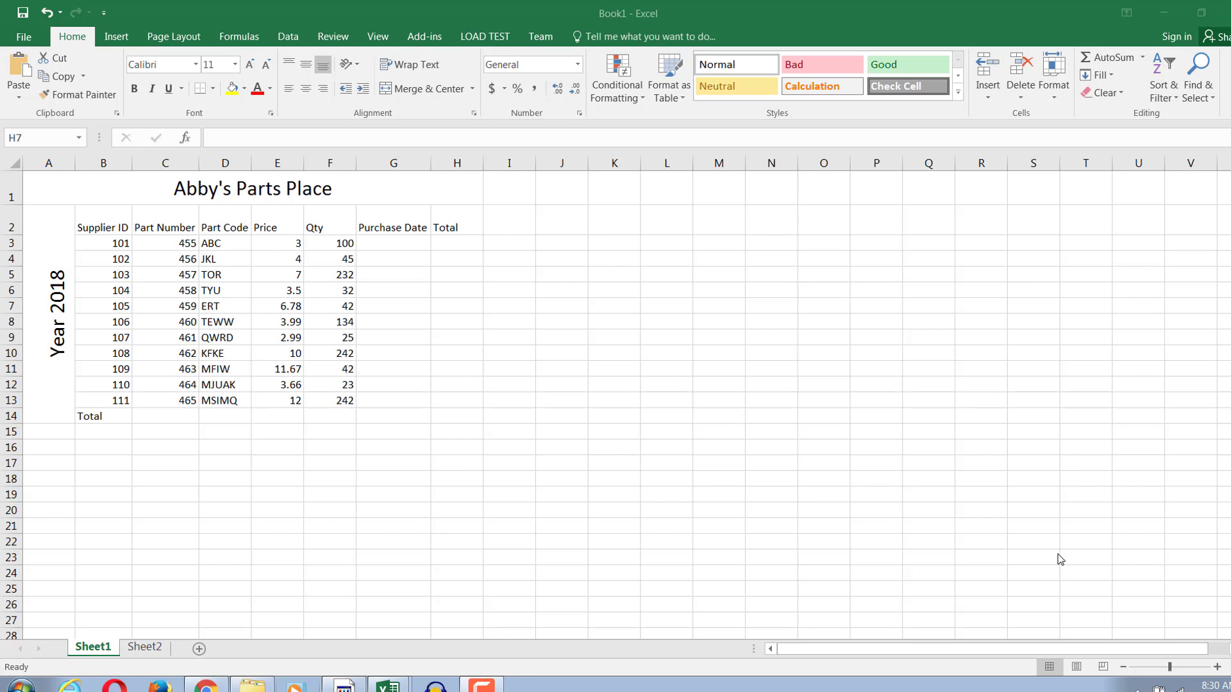
# Apply the Heading 1 cell style to the merged Abby's Parts Place title cell.
pyautogui.click(433, 194)
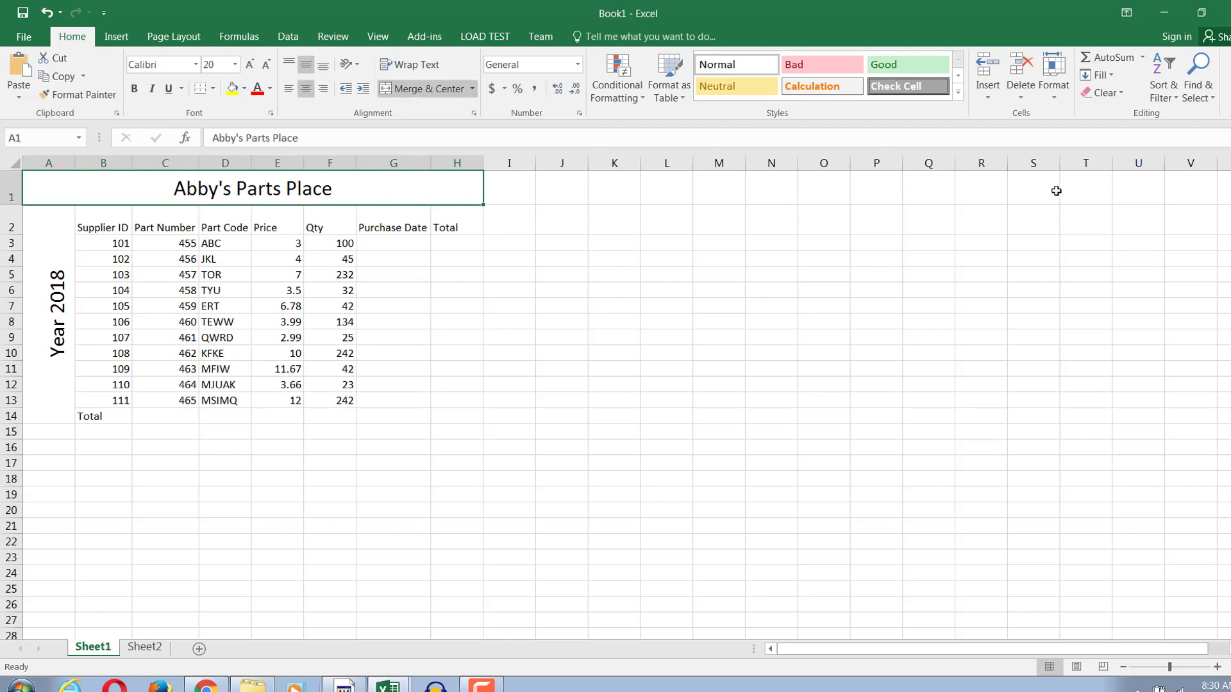
pyautogui.click(957, 92)
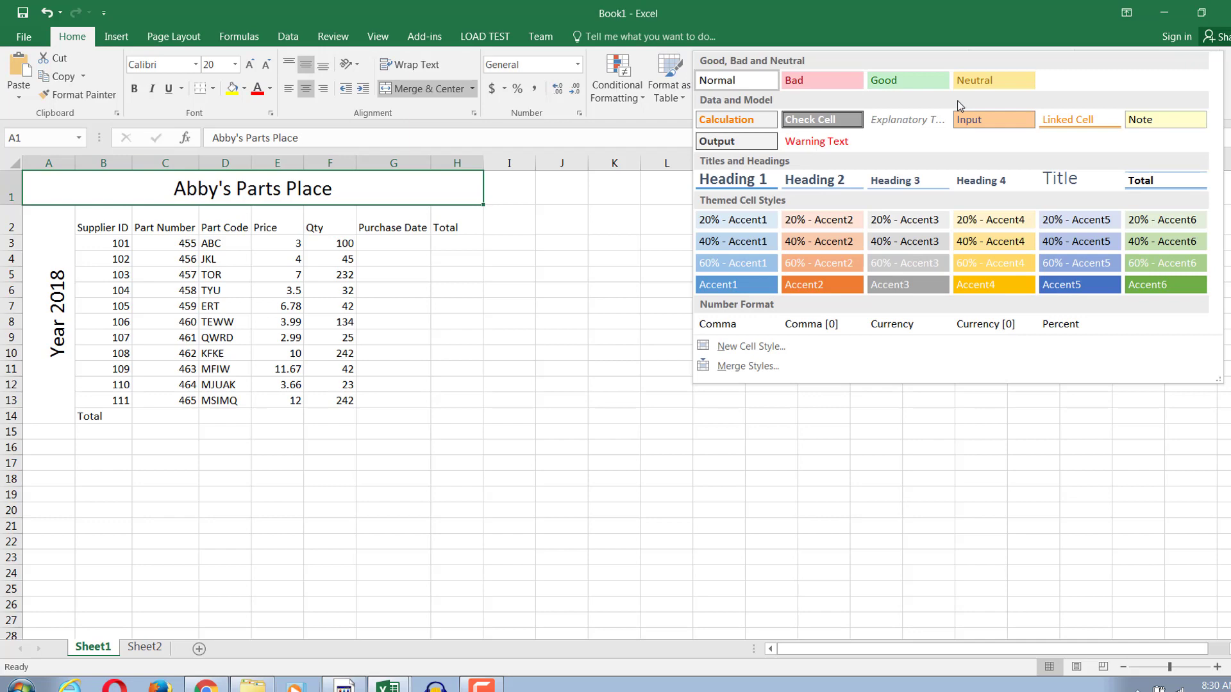
pyautogui.click(757, 181)
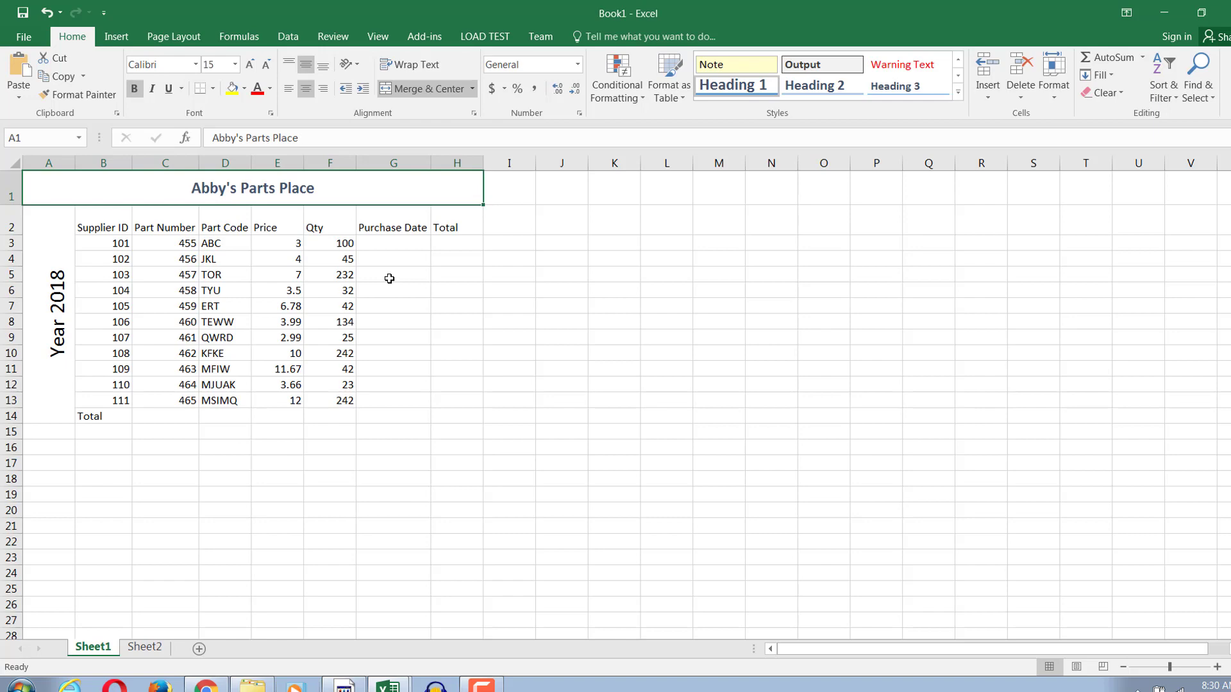
# Apply the Total cell style to table row 14.
pyautogui.moveTo(102, 417); pyautogui.dragTo(464, 417)
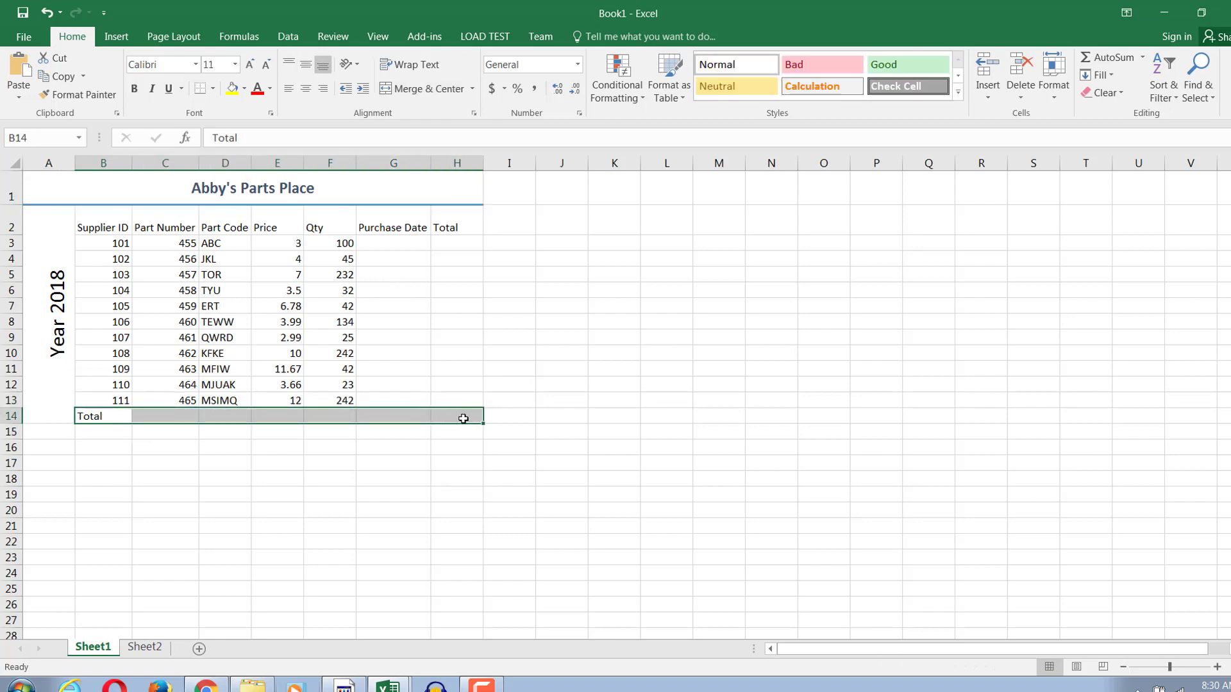
pyautogui.click(957, 93)
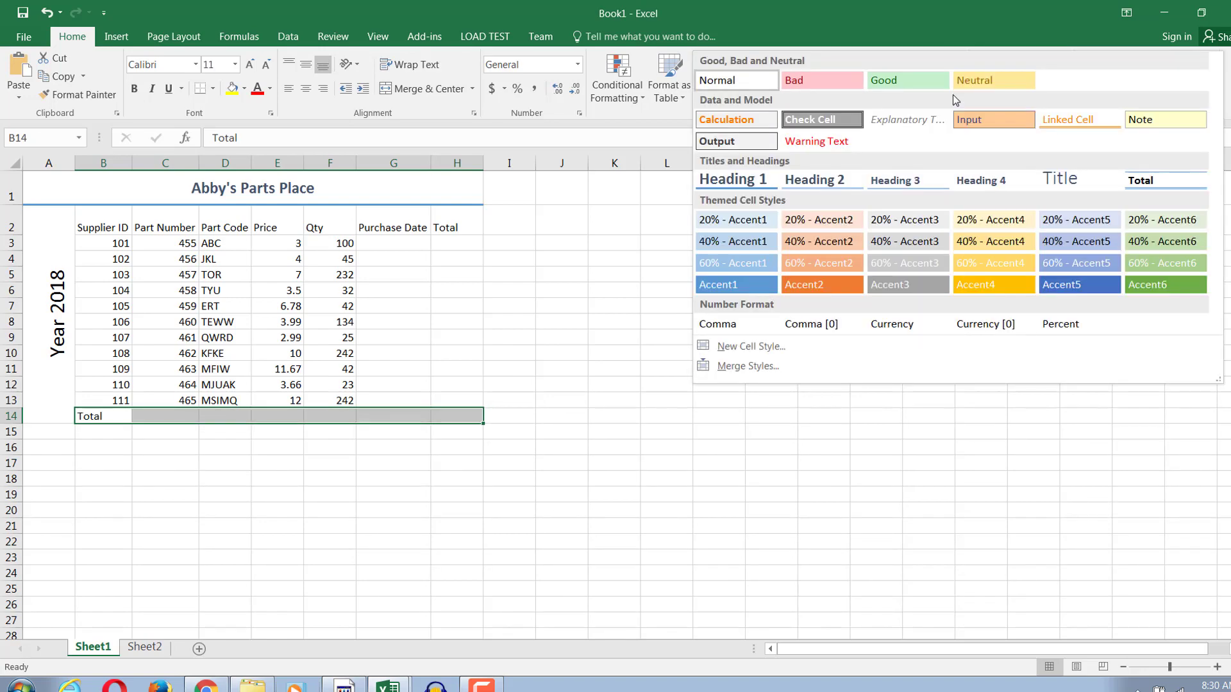
pyautogui.click(1187, 183)
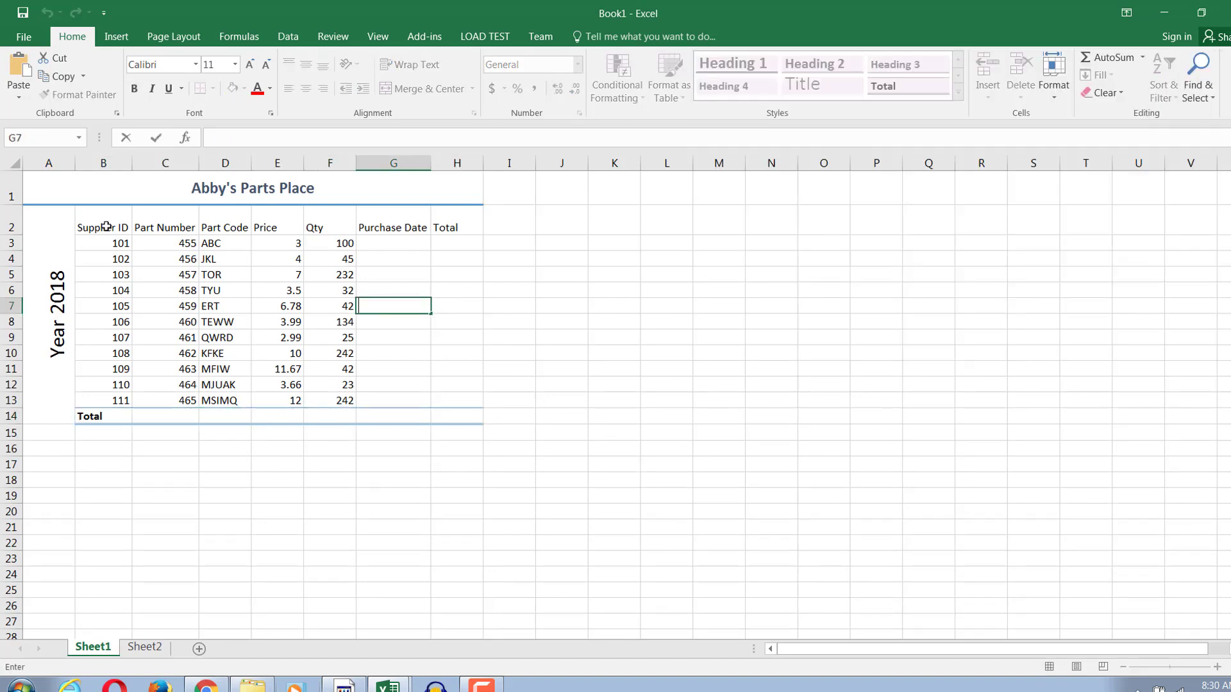
# Style the header row B2:H2 with 60% - Accent5.
pyautogui.click(99, 224)
pyautogui.moveTo(226, 213); pyautogui.dragTo(453, 207)
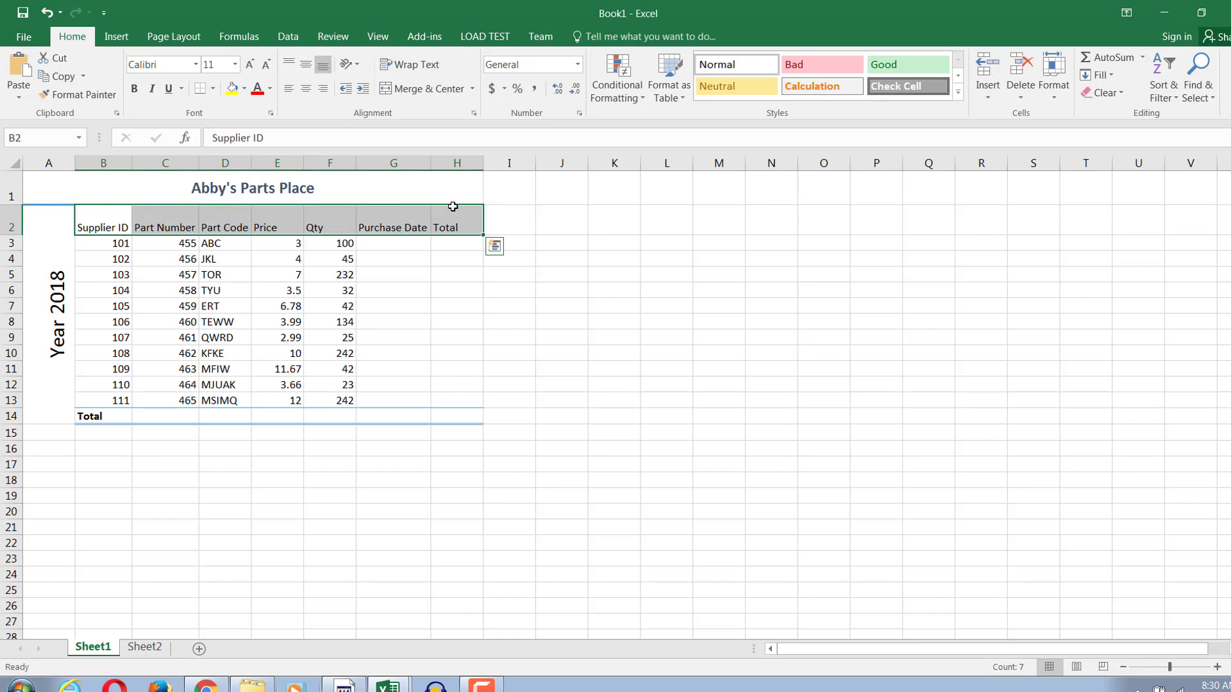
pyautogui.click(957, 93)
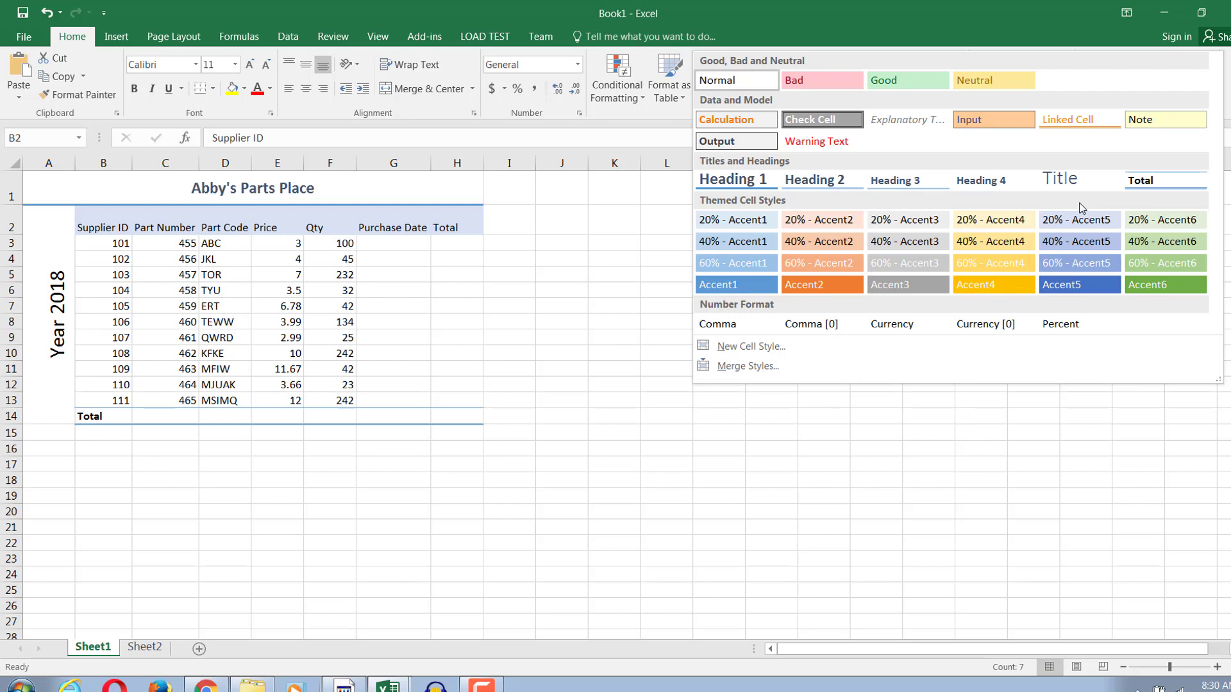
pyautogui.click(1076, 261)
# Style the data cells B3:G13 with 40% - Accent5.
pyautogui.click(244, 161)
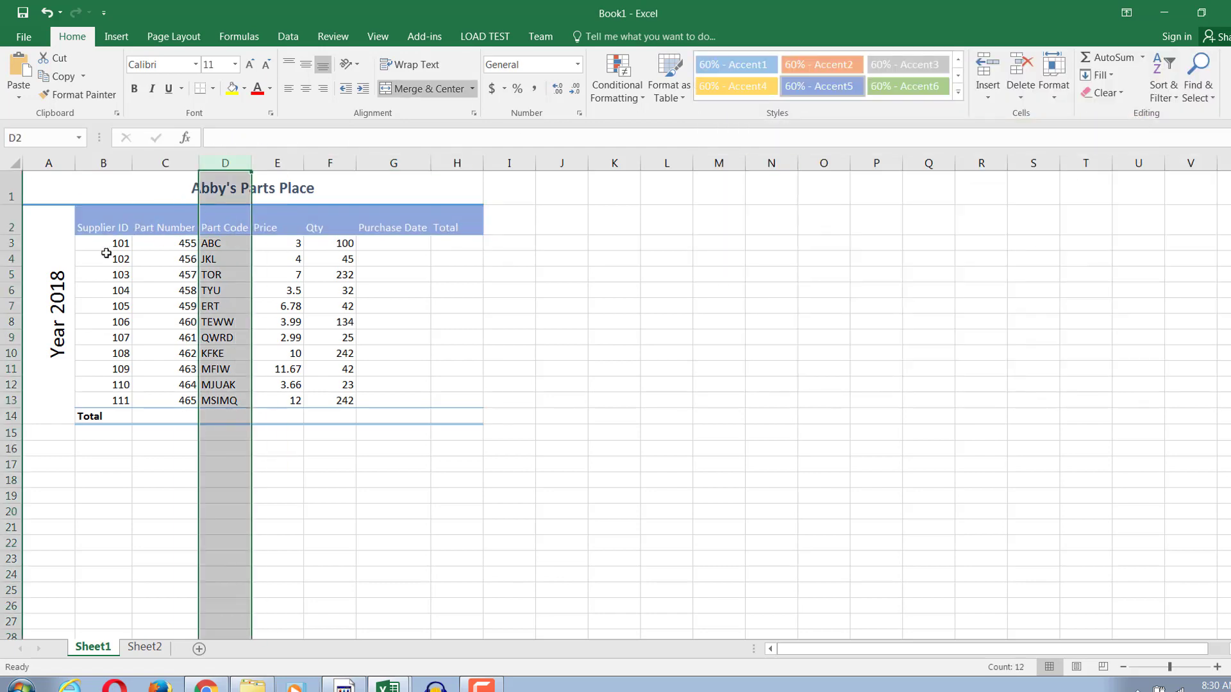
pyautogui.moveTo(107, 252); pyautogui.dragTo(401, 395)
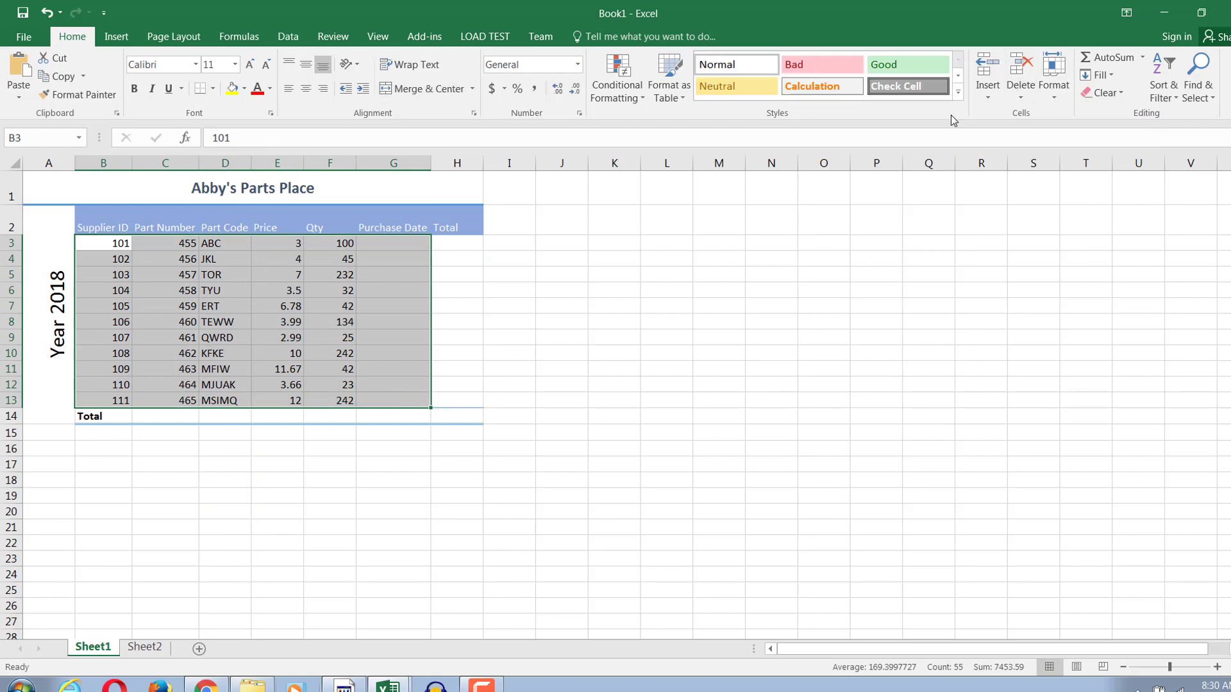
pyautogui.click(957, 94)
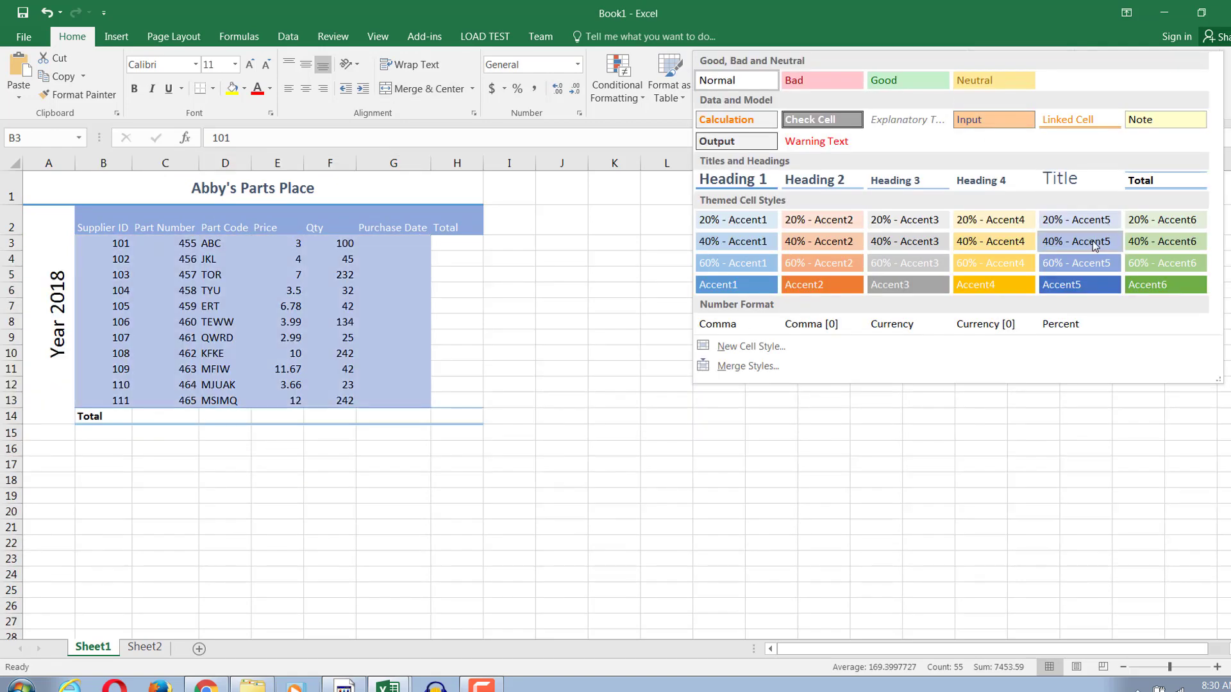
pyautogui.click(1092, 242)
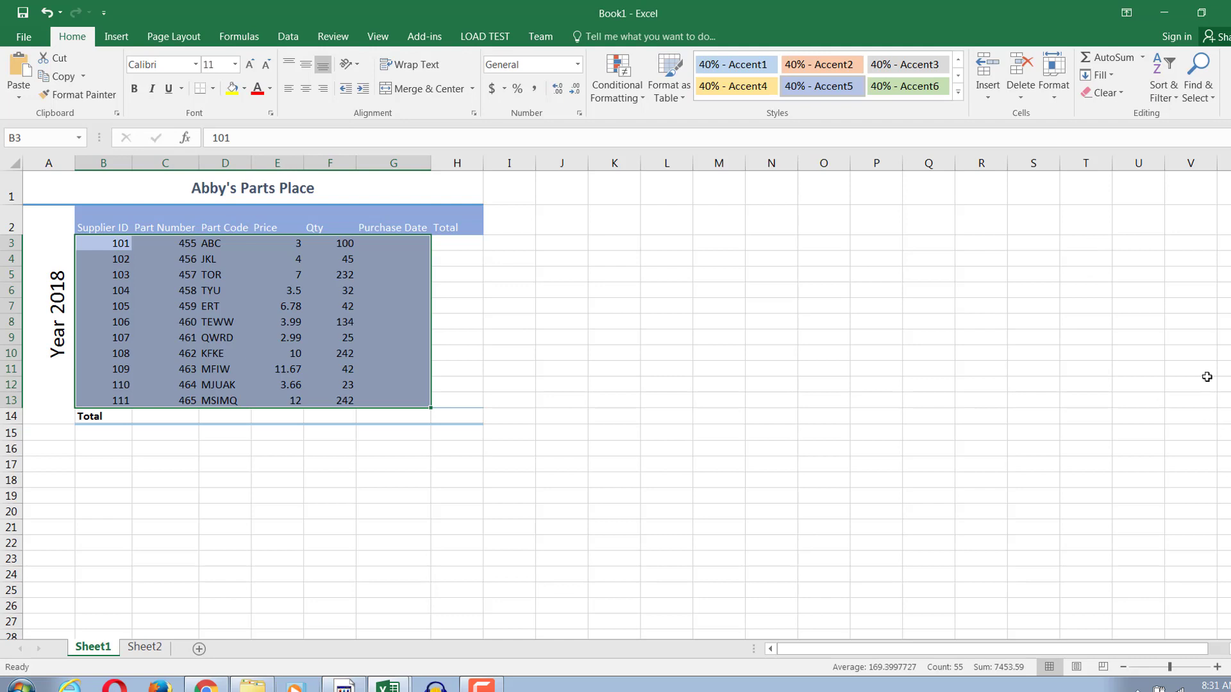
# Apply the two-decimal Currency cell style to the Price cells E3:E13.
pyautogui.click(484, 311)
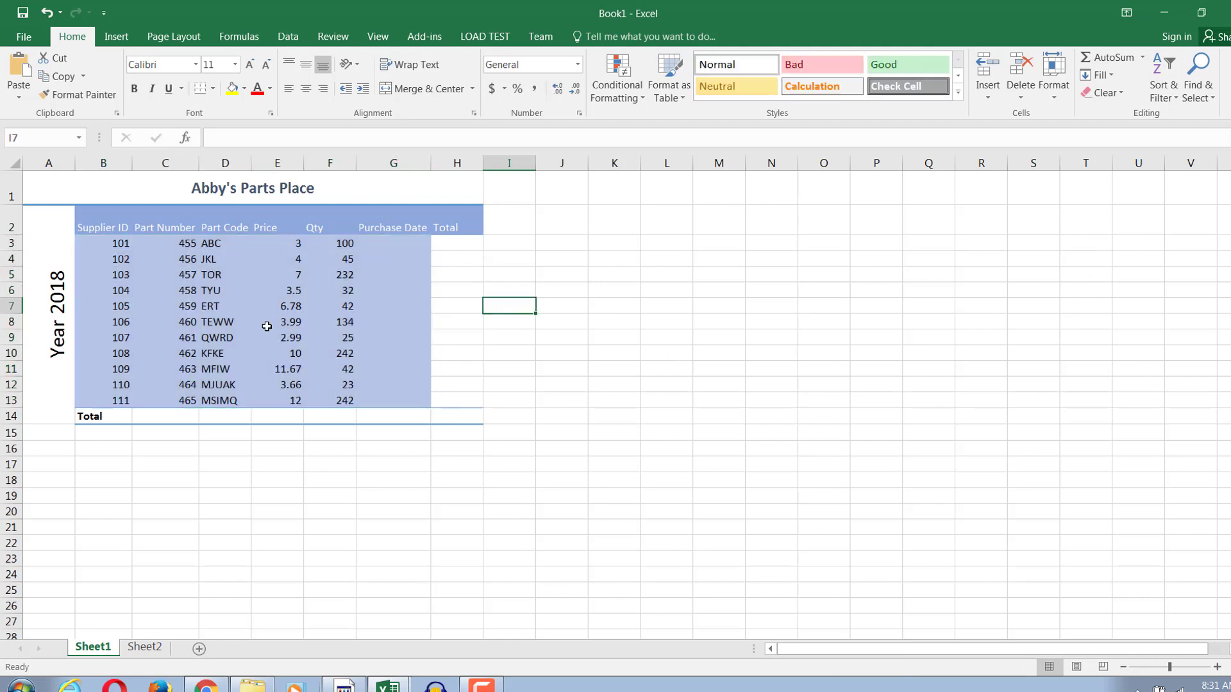
pyautogui.moveTo(289, 244); pyautogui.dragTo(292, 399)
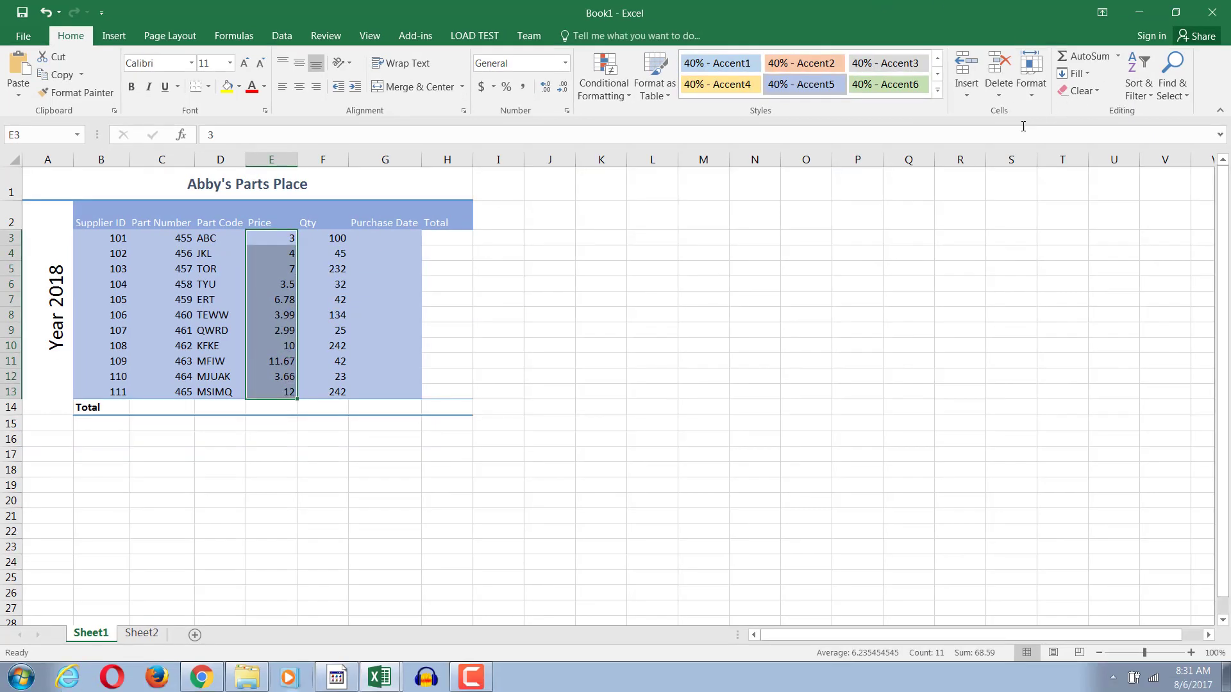
pyautogui.click(936, 90)
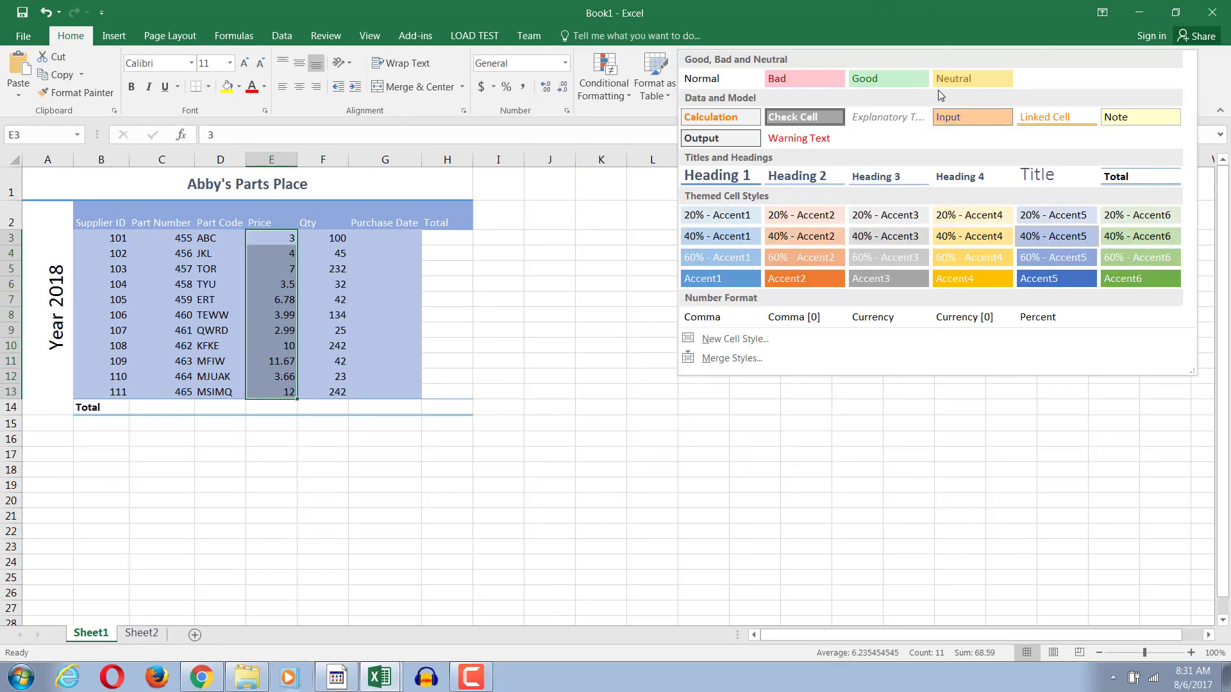
pyautogui.click(862, 322)
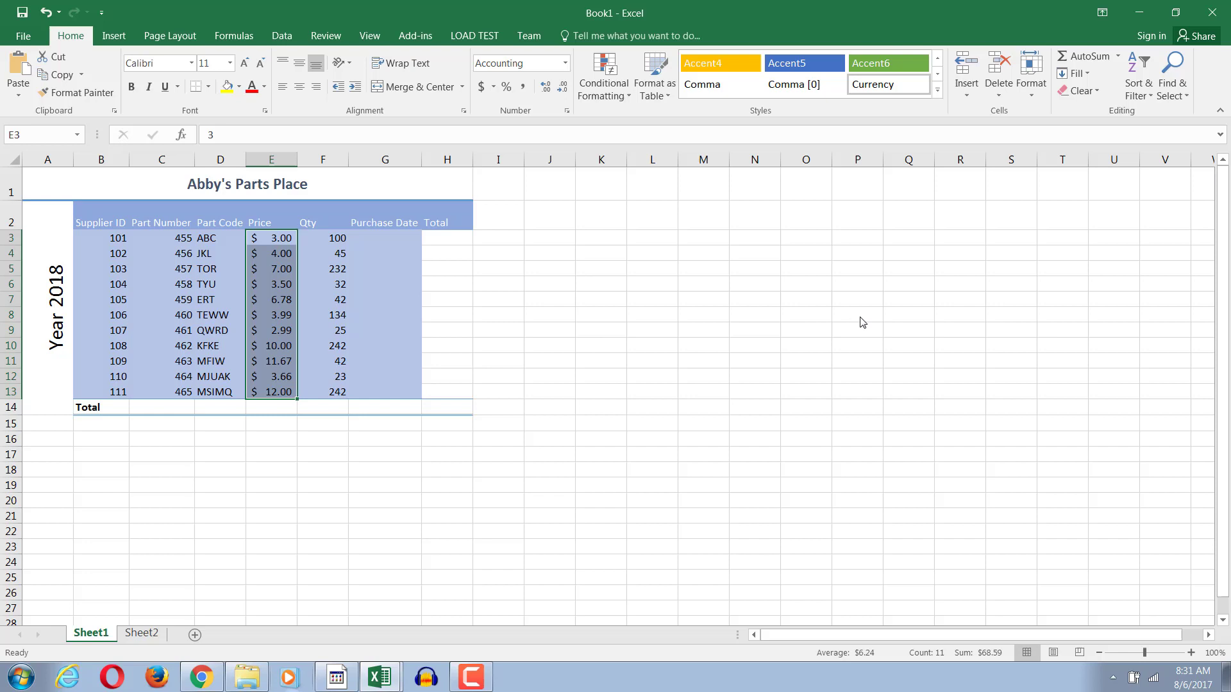
pyautogui.click(937, 89)
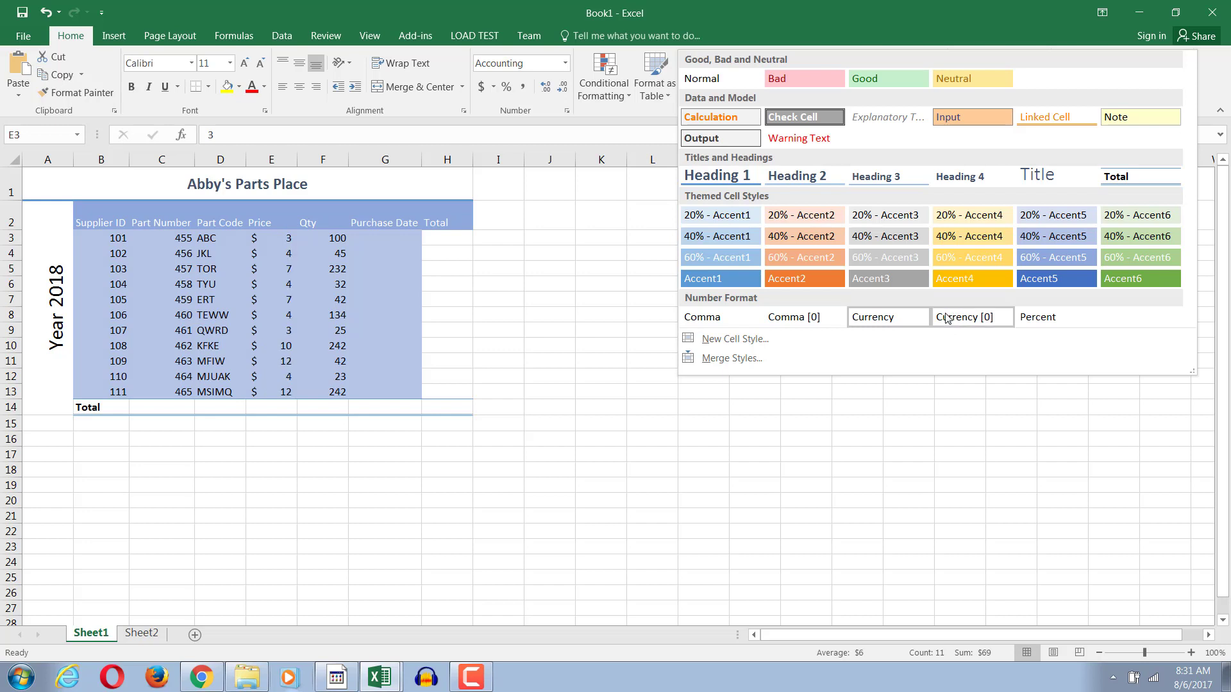
pyautogui.click(906, 321)
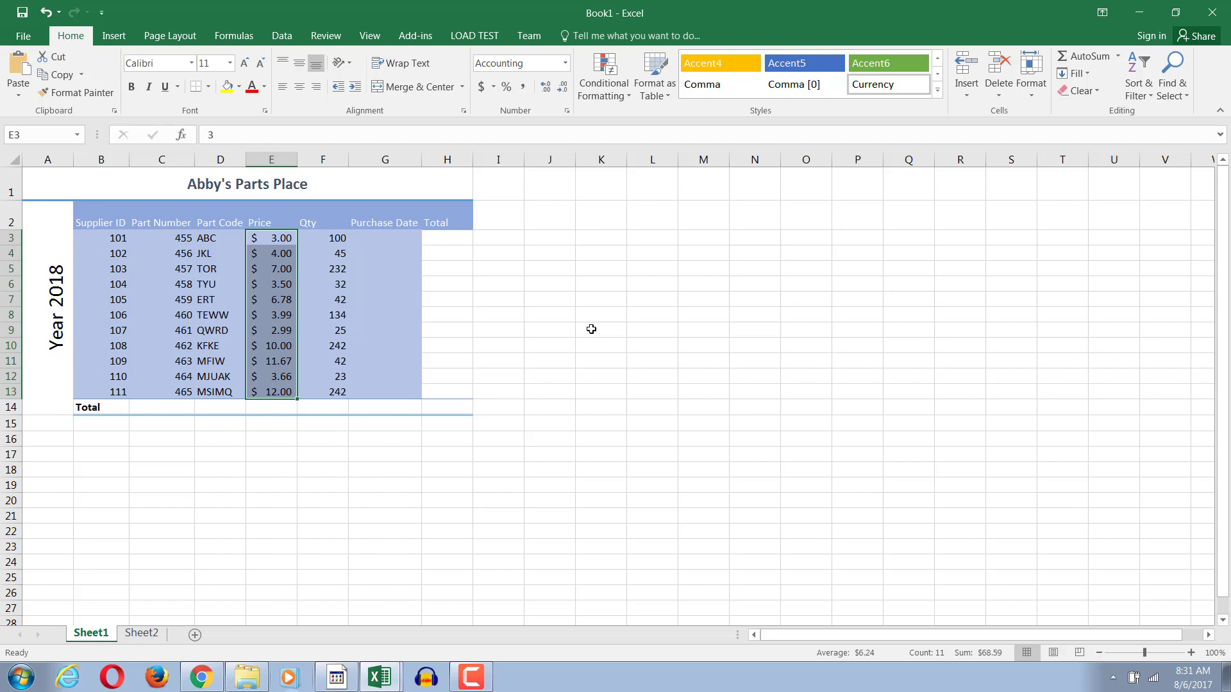
# Give G3 the Date format and enter dates 1/1/2017, 3/5/2017, 4/5/2017, 7/8/2017.
pyautogui.click(407, 241)
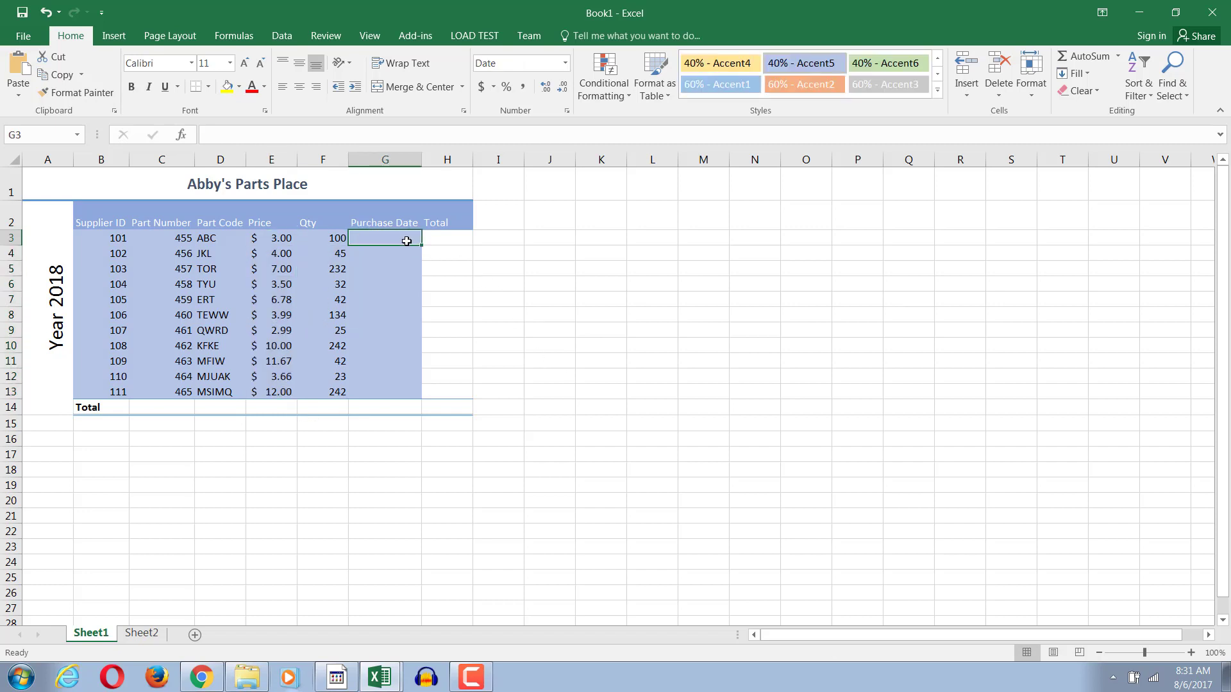
pyautogui.click(566, 63)
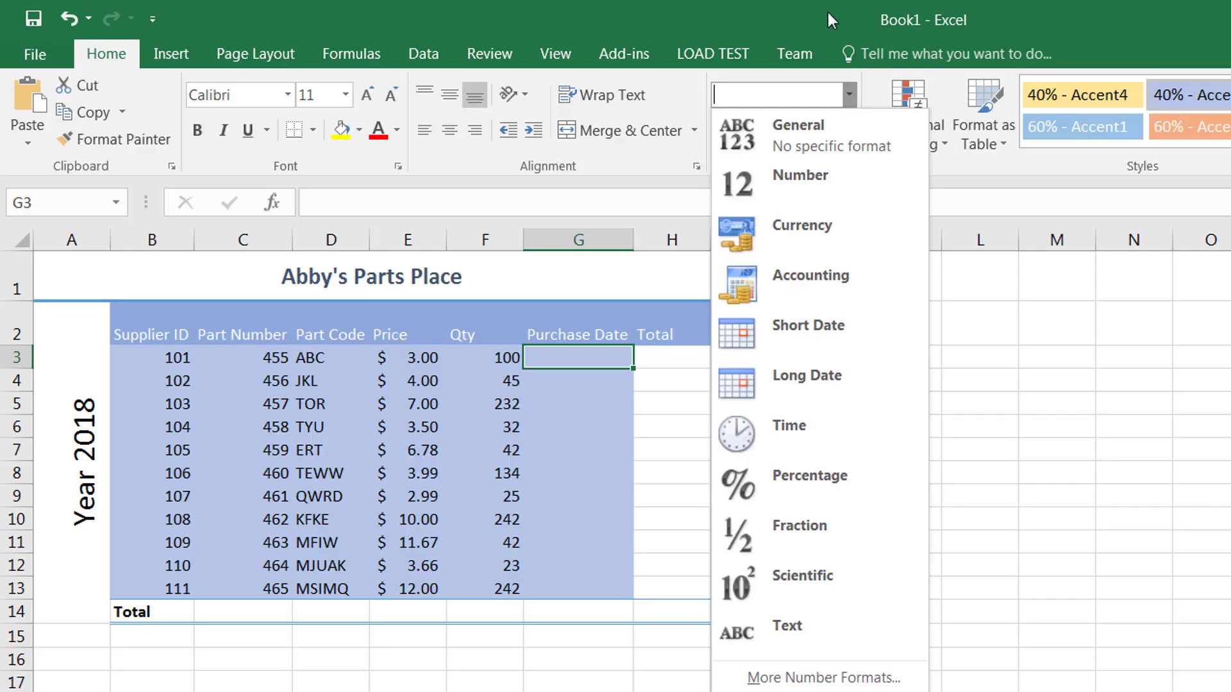
pyautogui.click(807, 326)
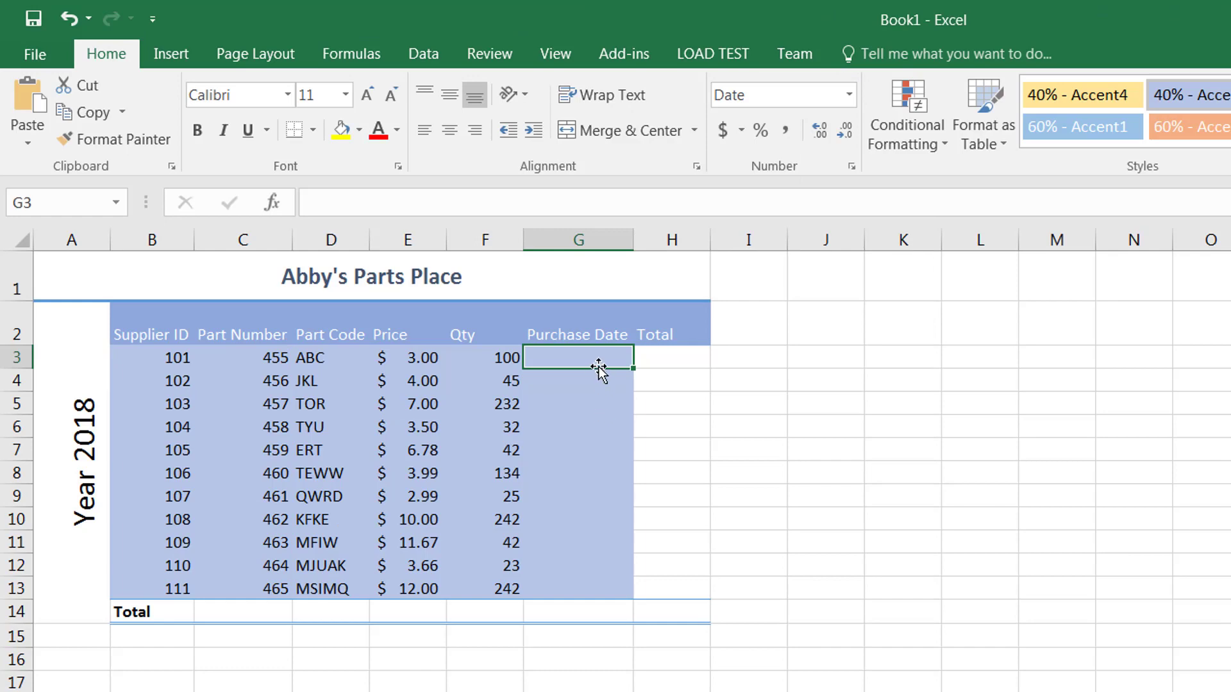
pyautogui.write('1/1/2017')
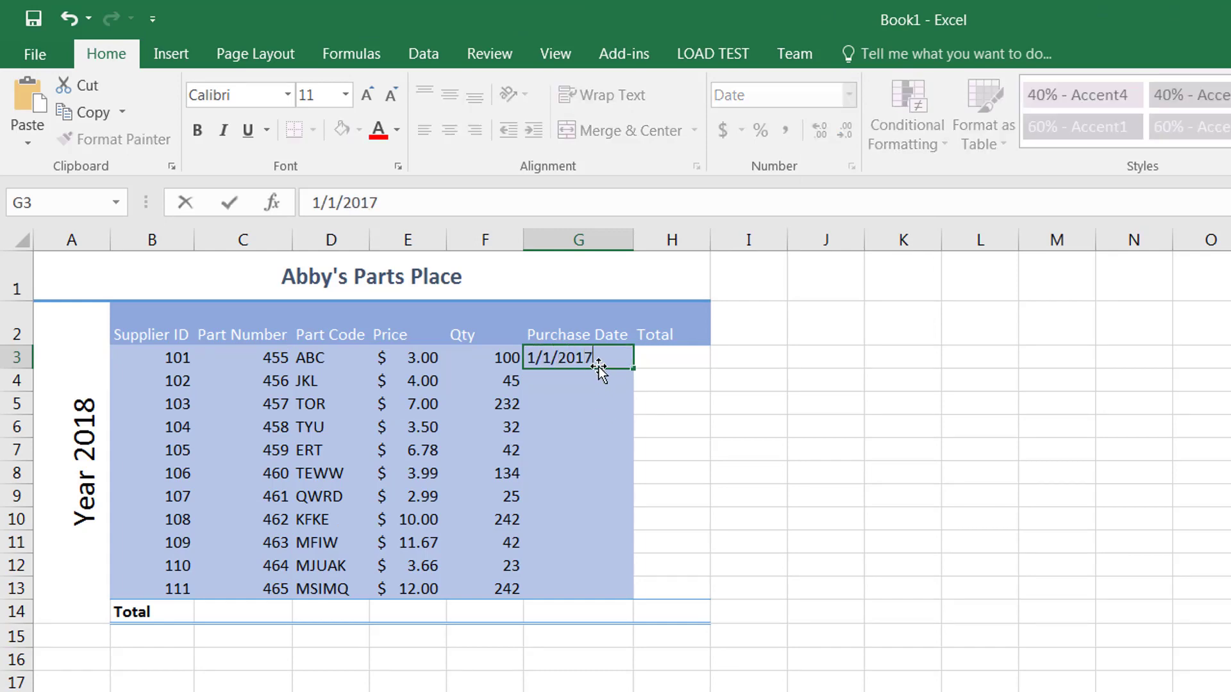
pyautogui.press('Return')
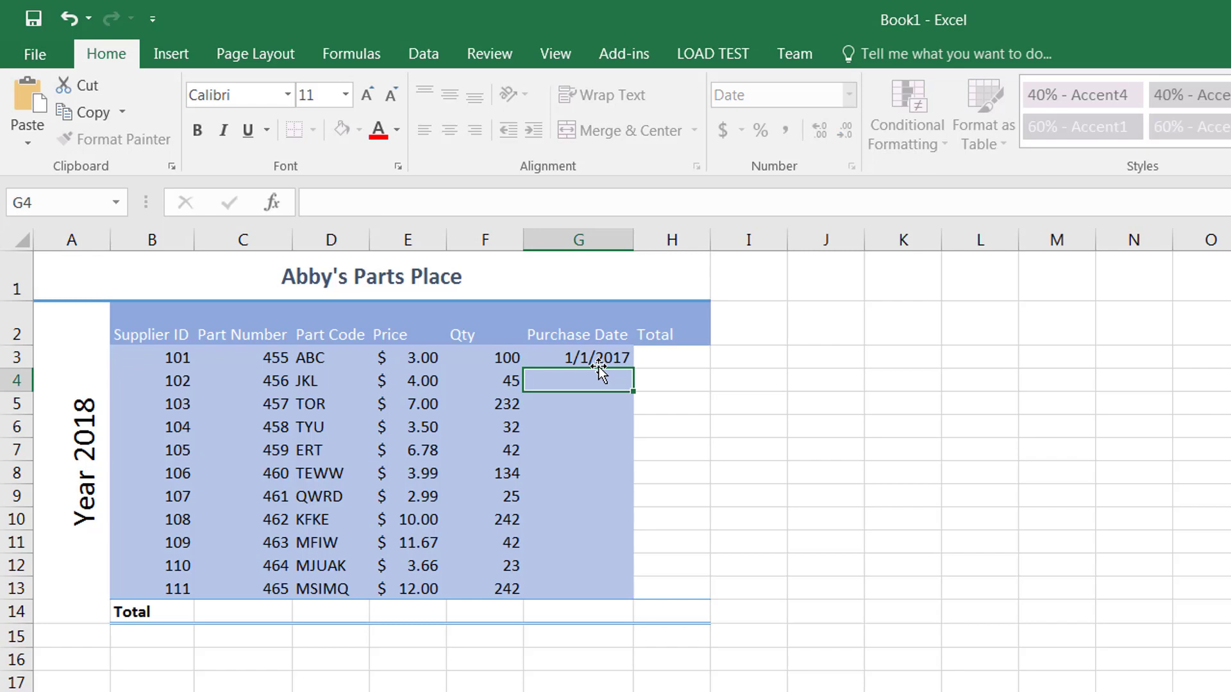
pyautogui.write('3/5/2017')
pyautogui.press('Return')
pyautogui.write('4/5/')
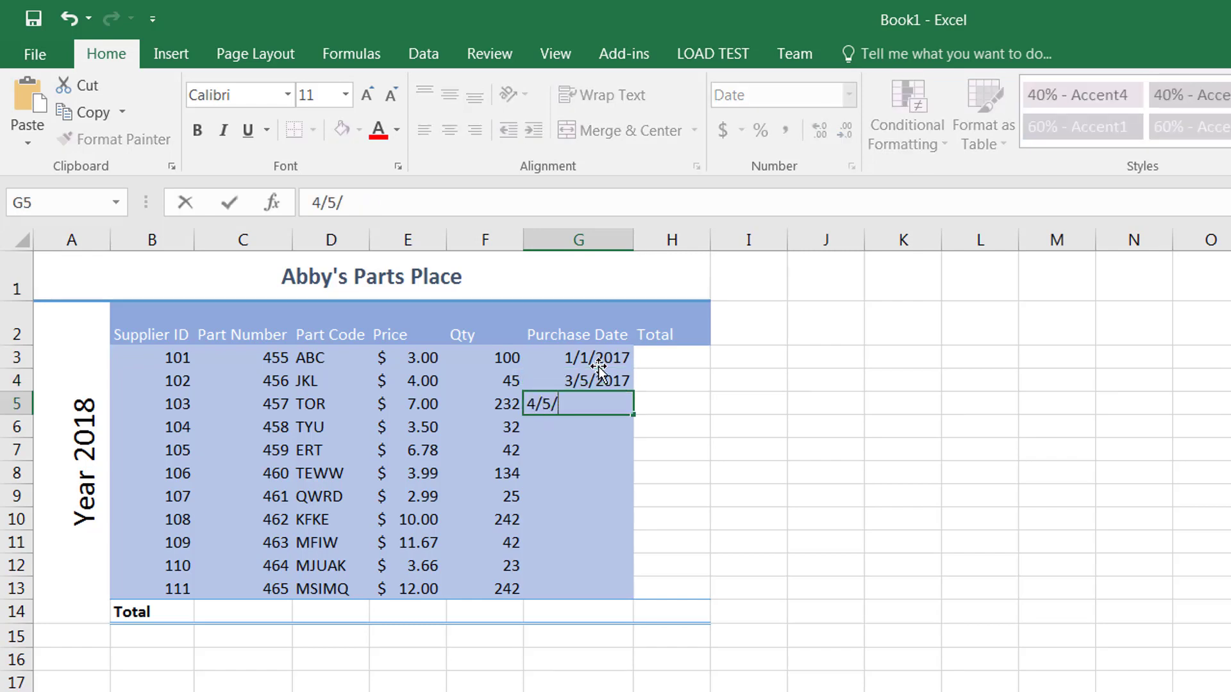
pyautogui.write('2017')
pyautogui.press('Return')
pyautogui.write('10/')
pyautogui.press('BackSpace')
pyautogui.press('BackSpace')
pyautogui.press('BackSpace')
pyautogui.write('7/8/2017')
pyautogui.press('Return')
# Enter dates 5/8/2017, 7/7/2016, 10/10/2017, 11/15/2014, 10/10/2009, 10/3/2003, 3/3/2017 below.
pyautogui.write('5/8/2017')
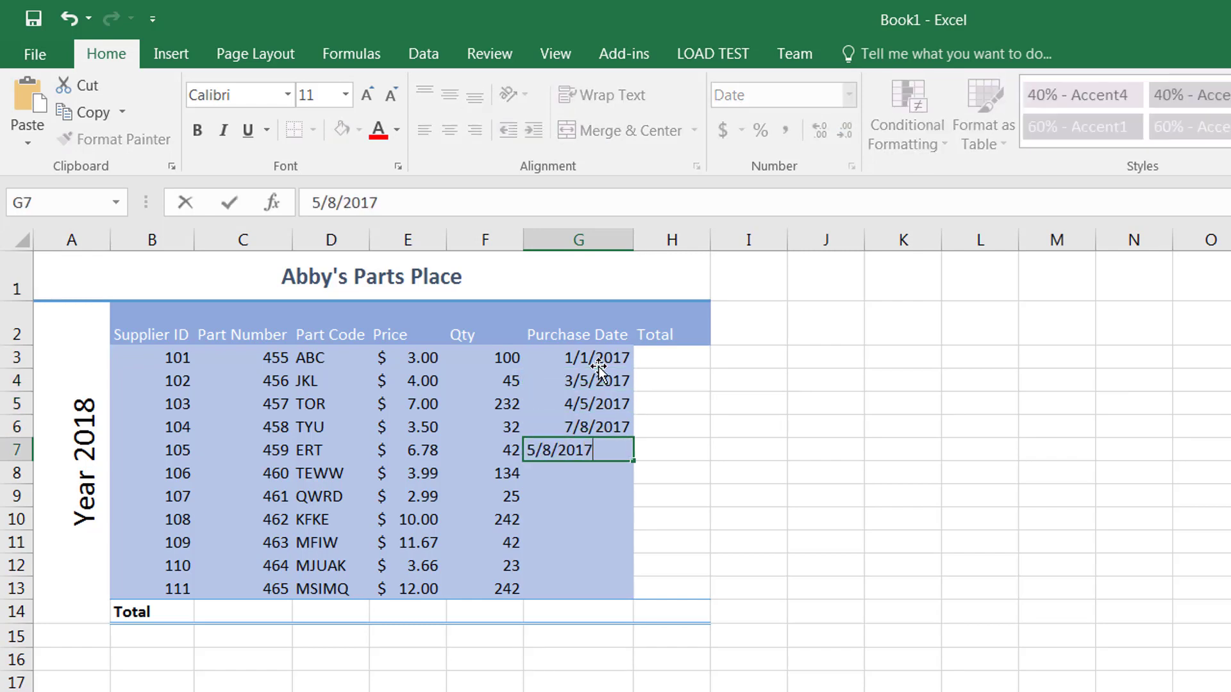
pyautogui.press('Return')
pyautogui.write('7/7/2016')
pyautogui.press('Return')
pyautogui.write('10/10/2017')
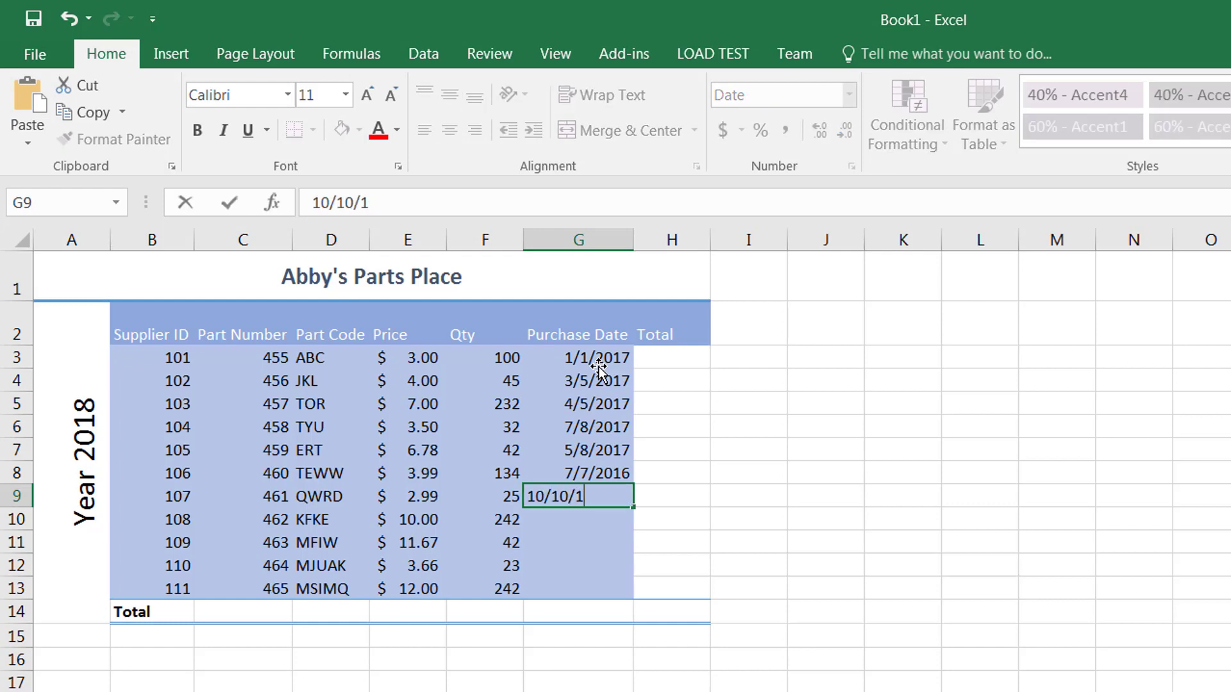
pyautogui.press('Return')
pyautogui.write('11/15/2014')
pyautogui.press('Return')
pyautogui.write('10/10/2009')
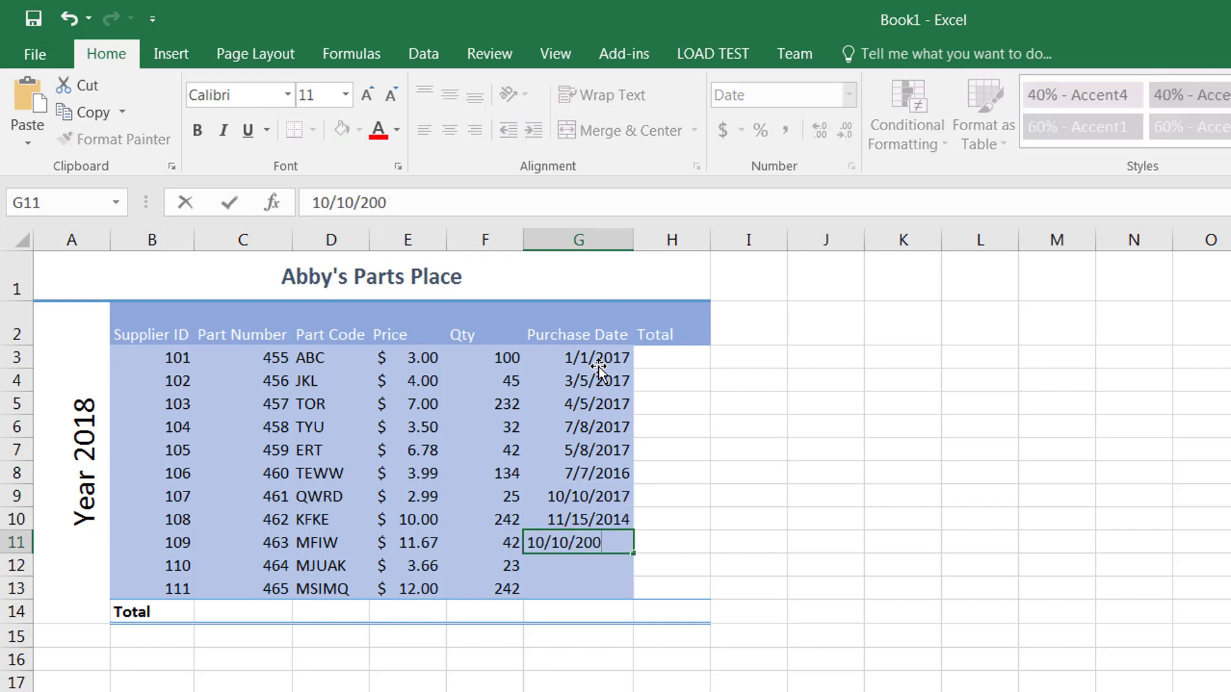
pyautogui.press('Return')
pyautogui.write('10/3/2003')
pyautogui.press('Return')
pyautogui.write('3/3/2017')
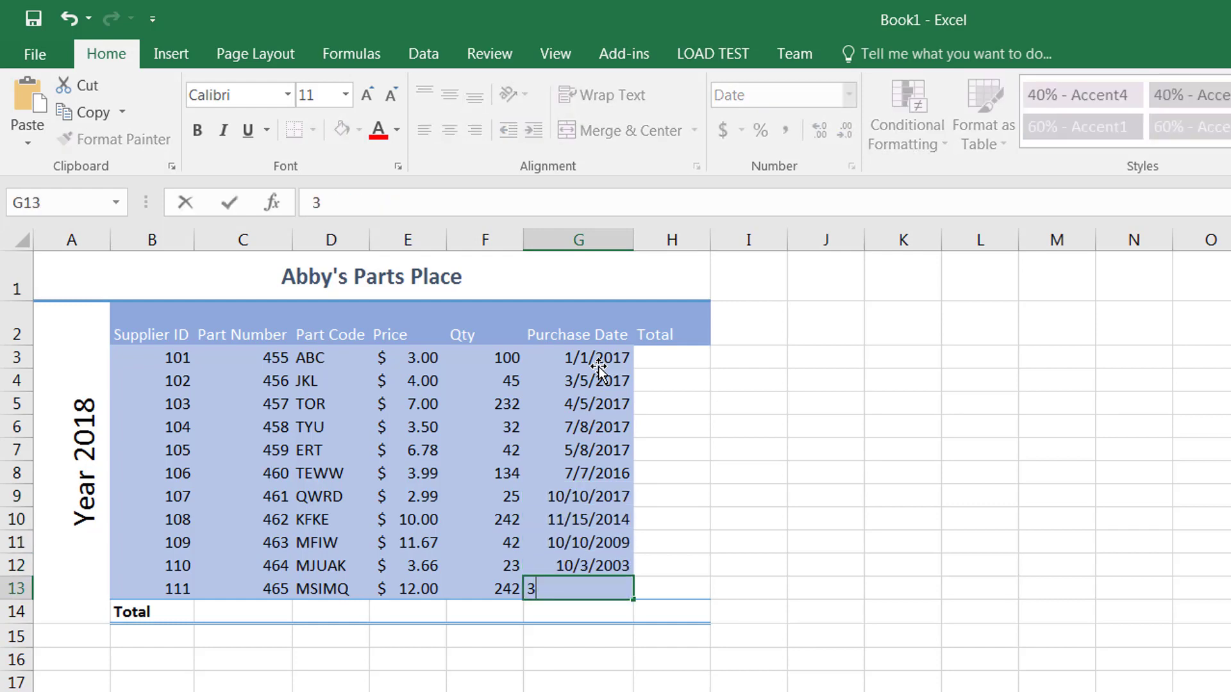
pyautogui.press('Return')
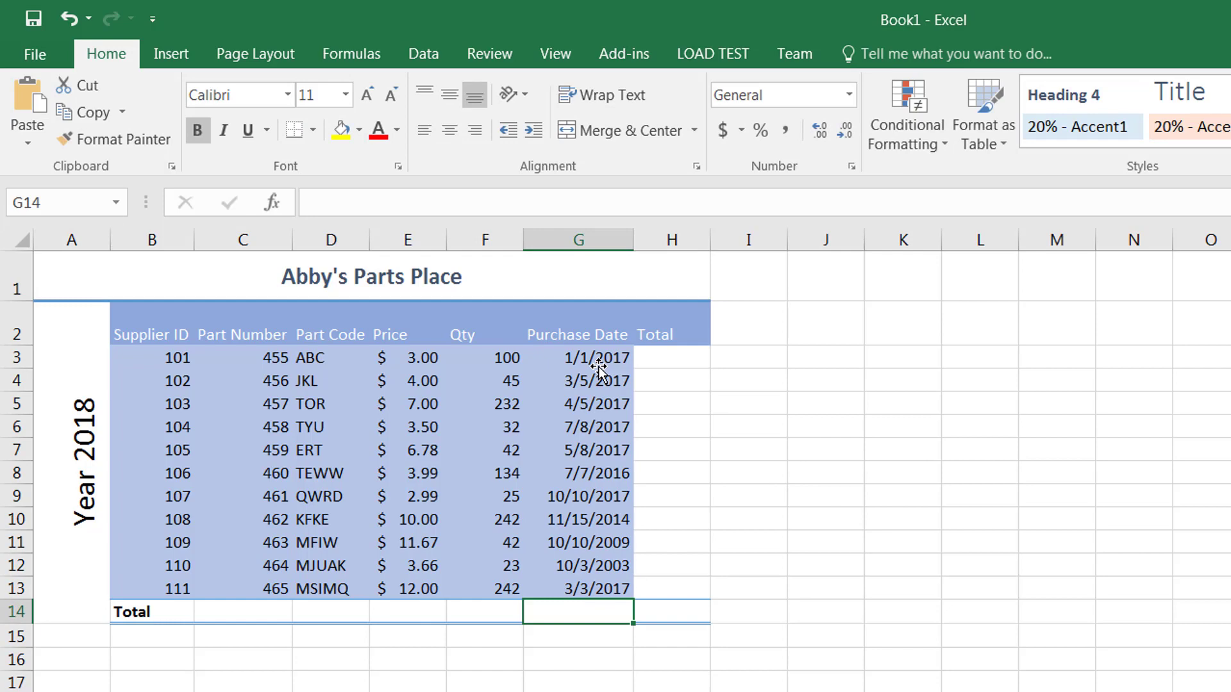
# Format the purchase dates in G3:G13 as Long Date.
pyautogui.moveTo(599, 367); pyautogui.dragTo(603, 589)
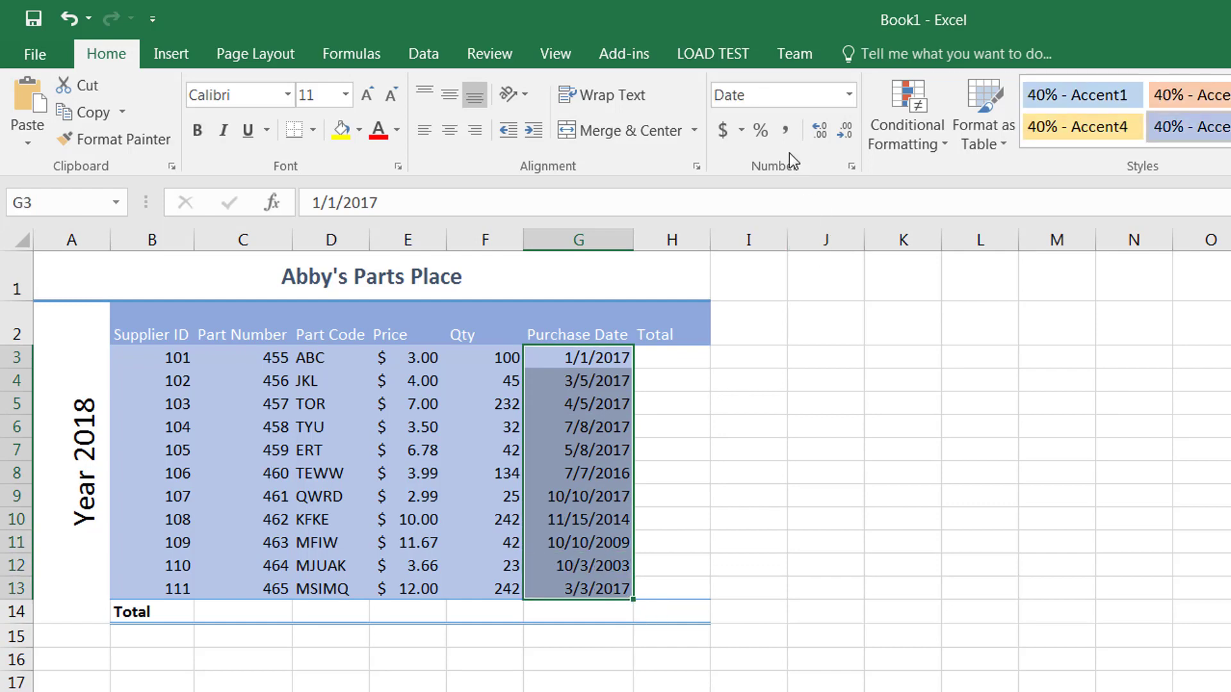
pyautogui.click(856, 95)
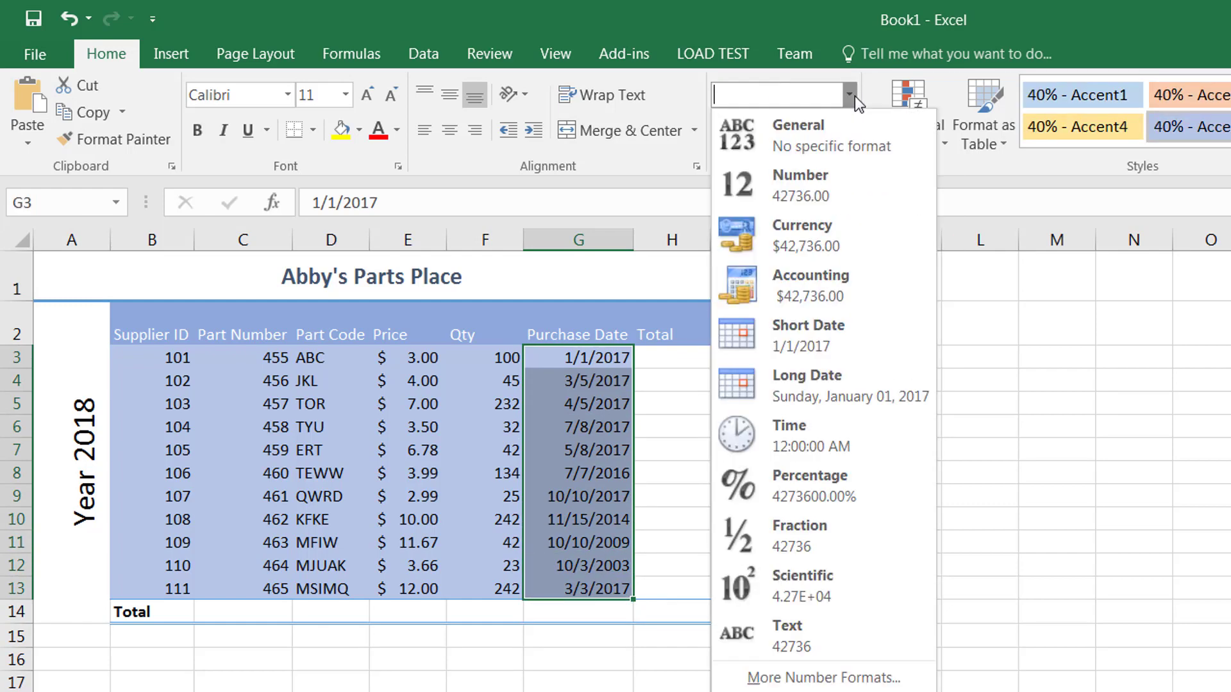
pyautogui.click(836, 382)
pyautogui.doubleClick(836, 383)
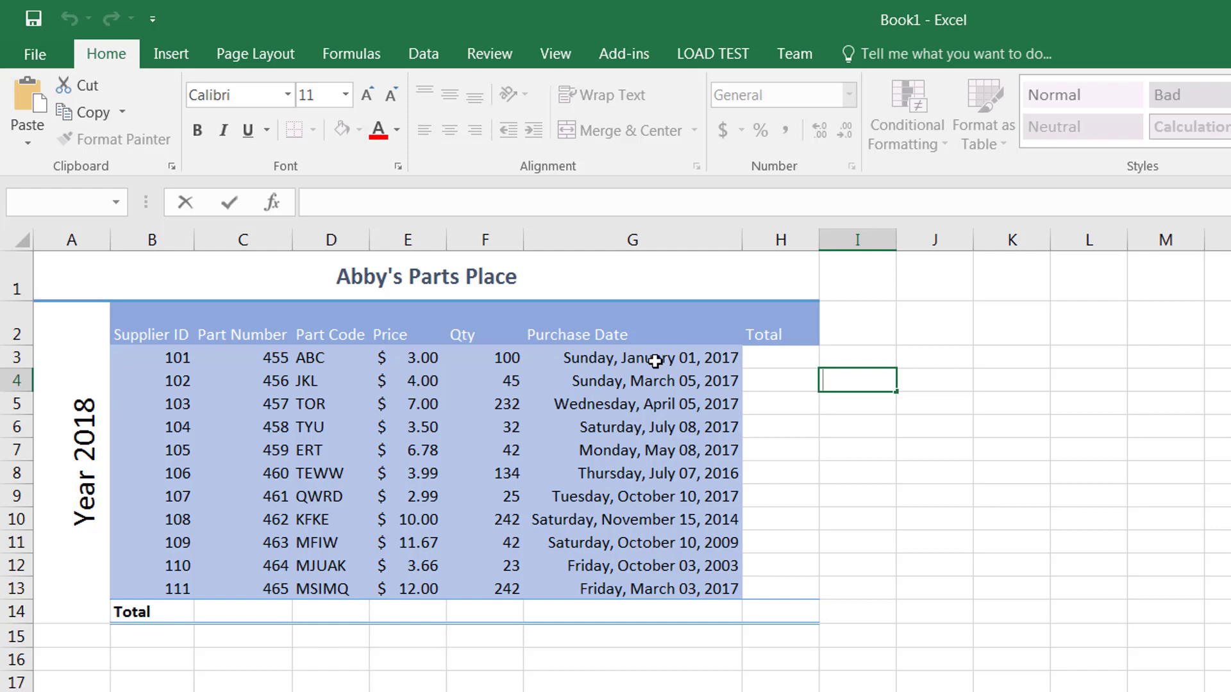
# Switch the purchase dates to Short Date and autofit column G's width.
pyautogui.moveTo(660, 354); pyautogui.dragTo(636, 590)
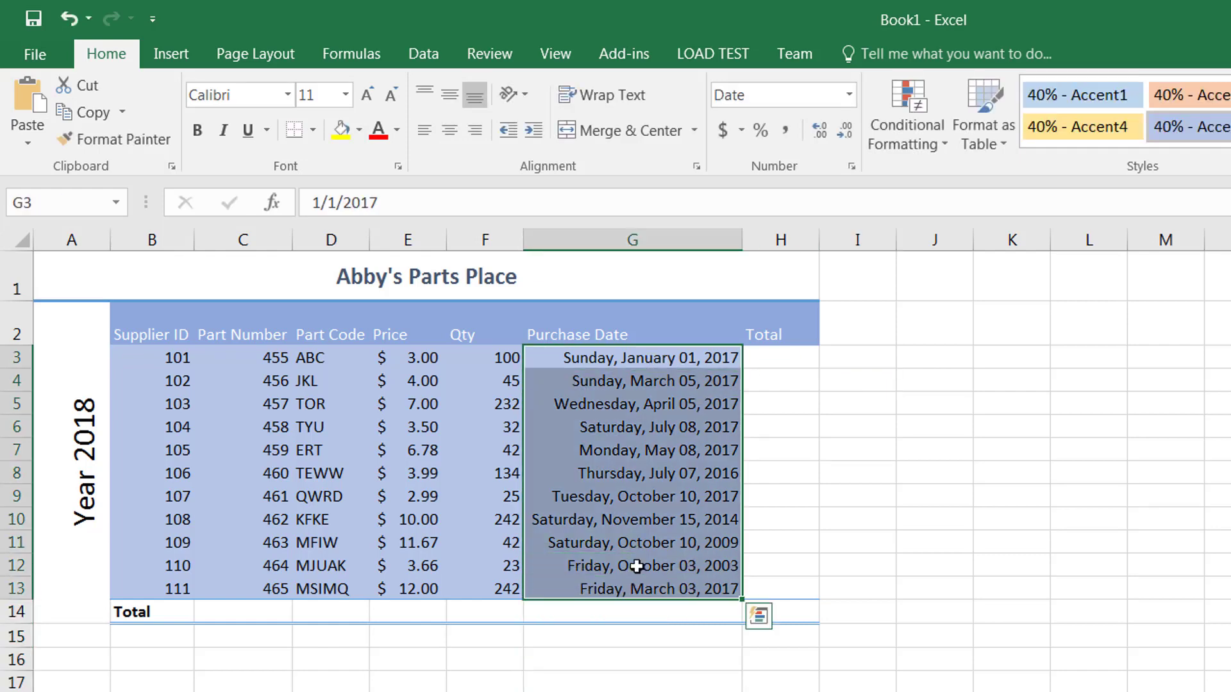
pyautogui.click(849, 95)
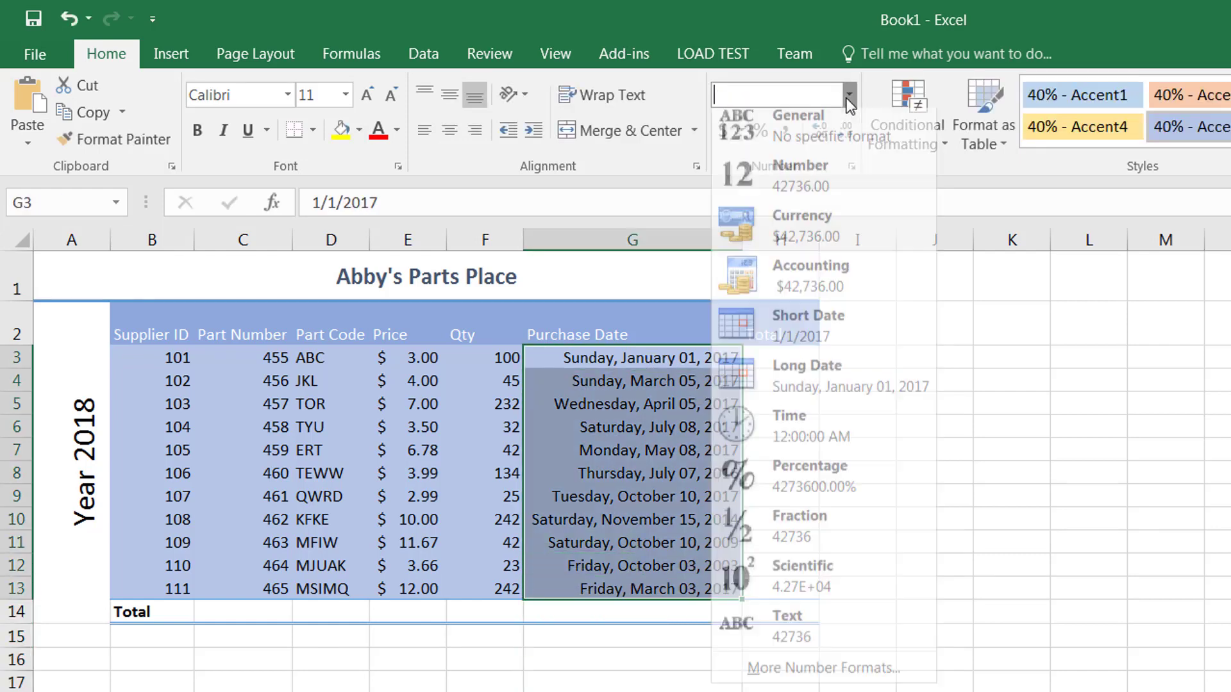
pyautogui.click(806, 337)
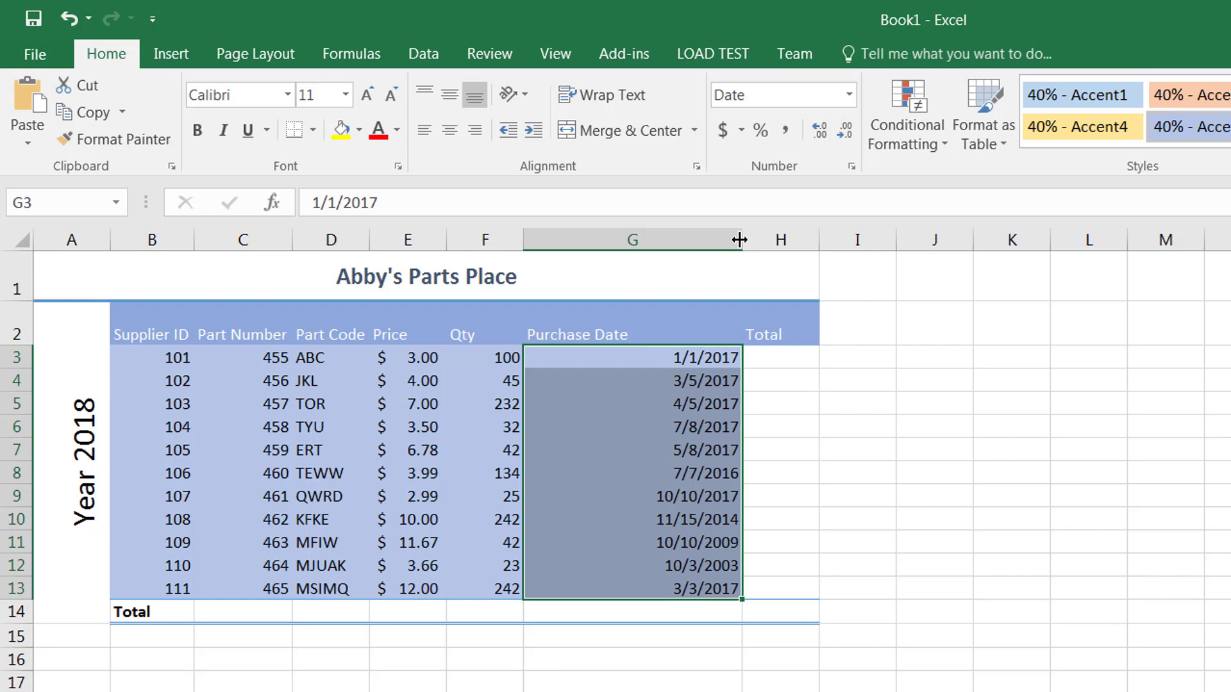
pyautogui.doubleClick(739, 240)
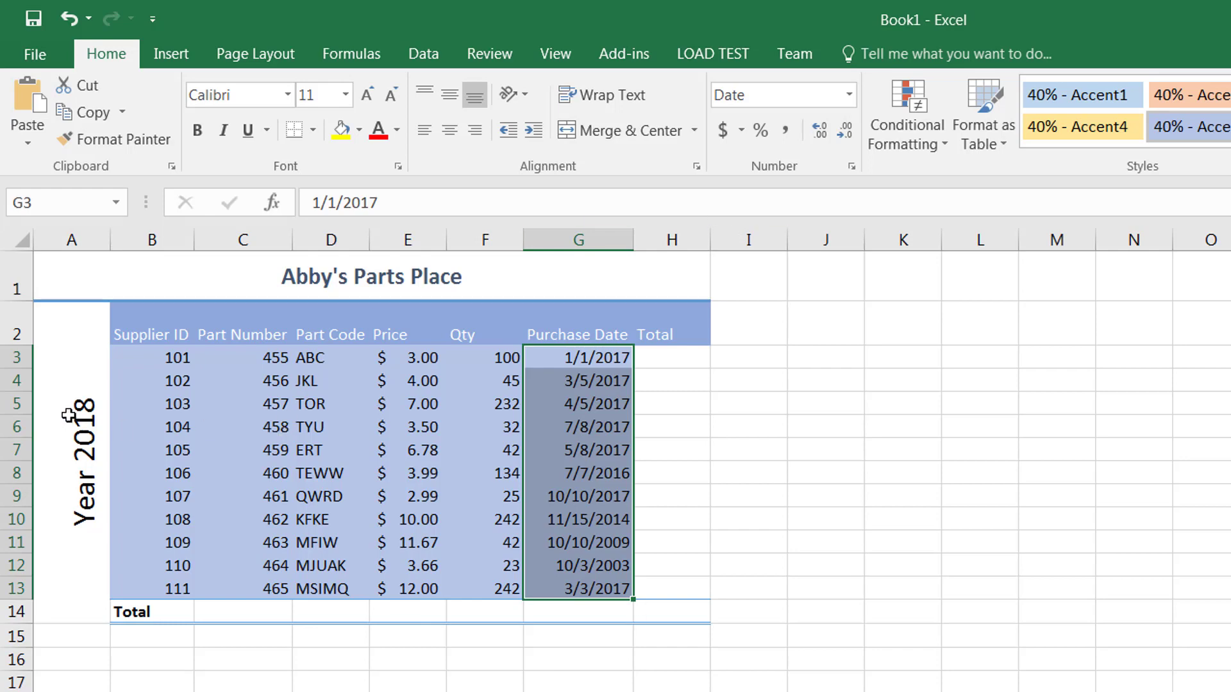
# Give the Year 2018 cell and title a dark blue fill with white text.
pyautogui.click(69, 385)
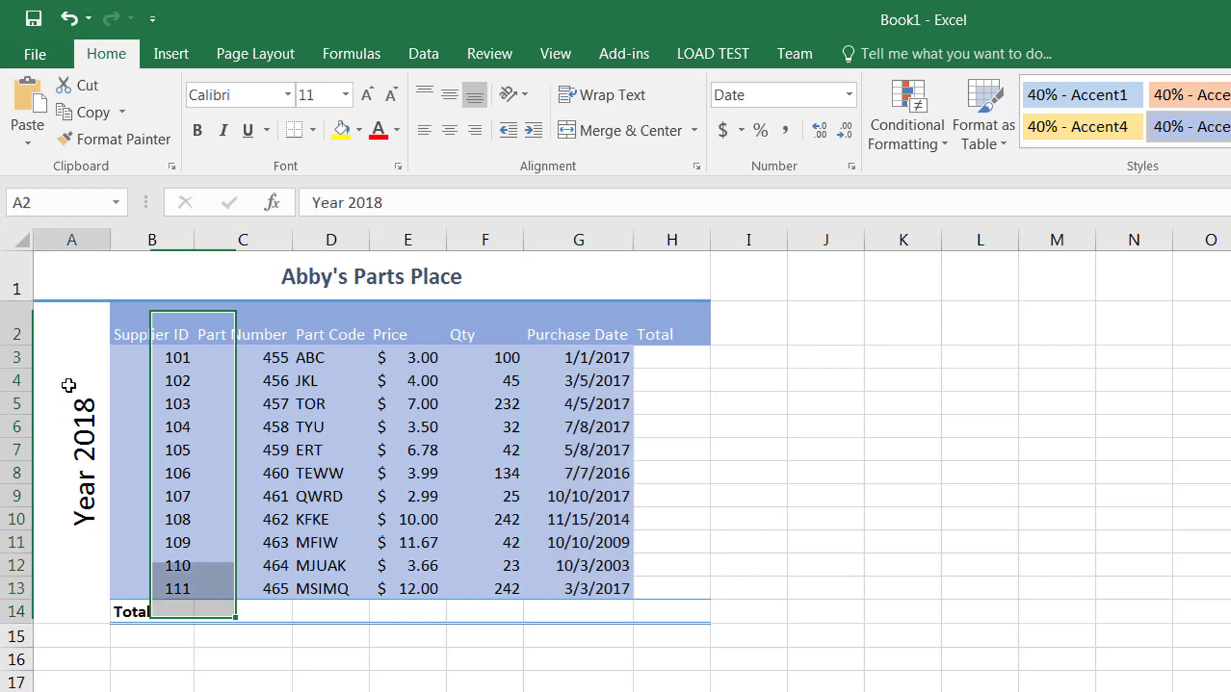
pyautogui.click(182, 268)
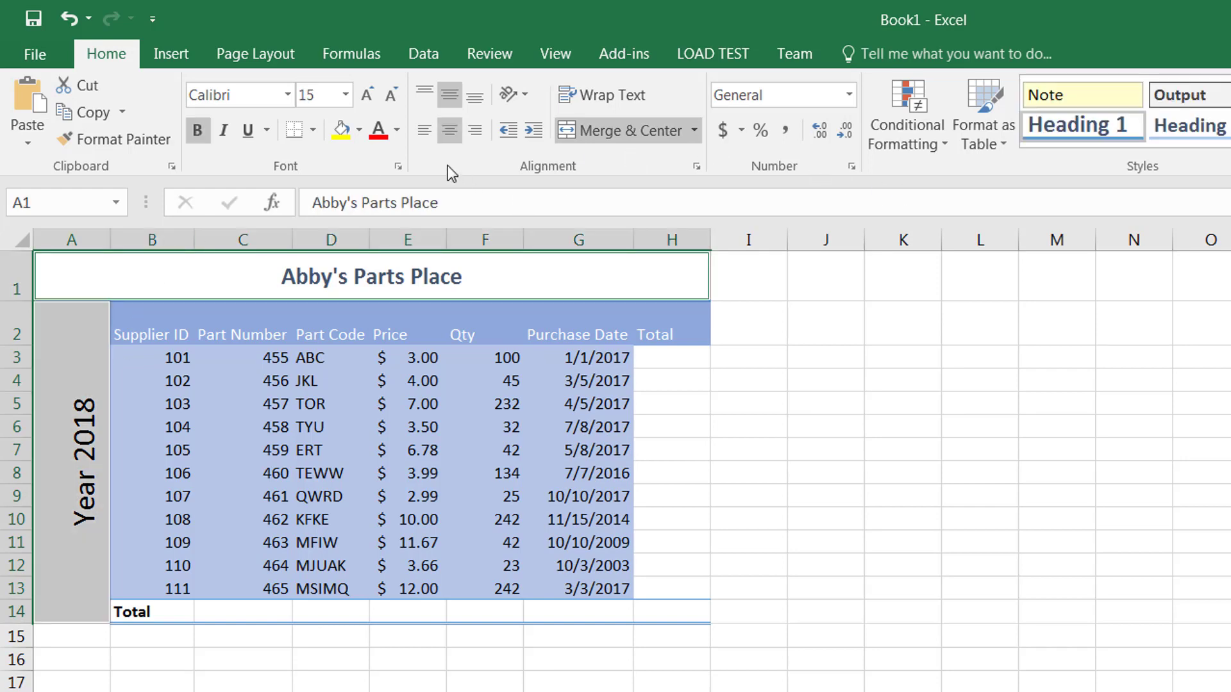
pyautogui.click(360, 133)
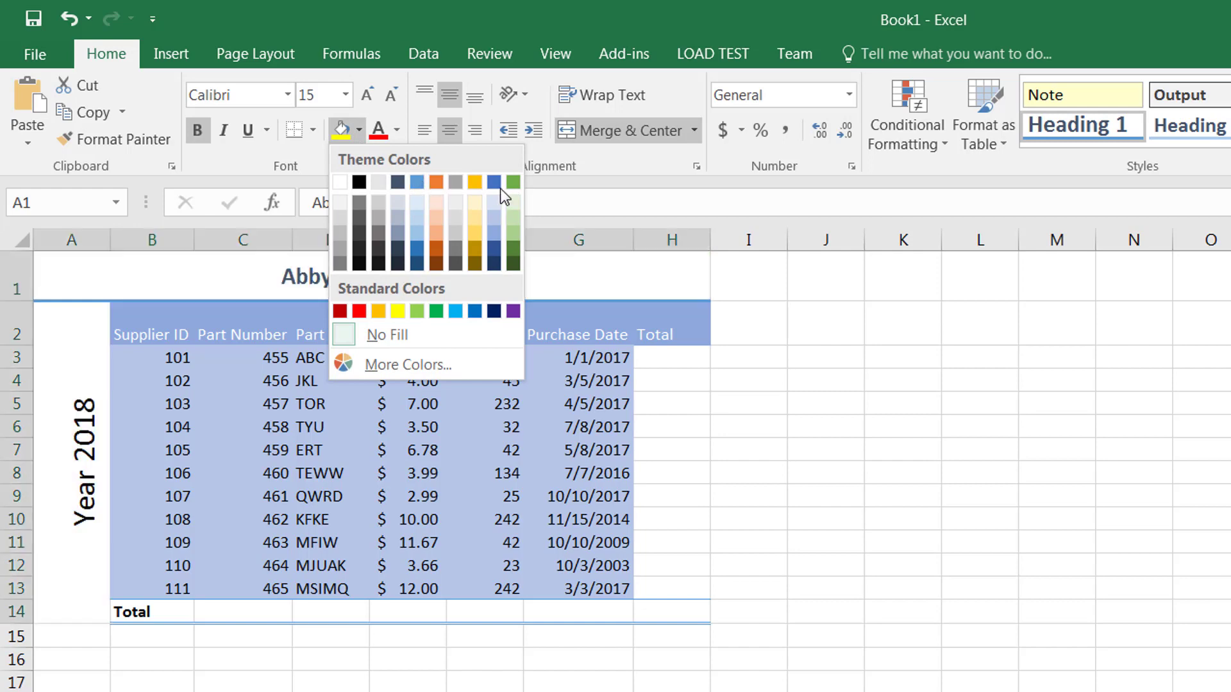
pyautogui.click(494, 245)
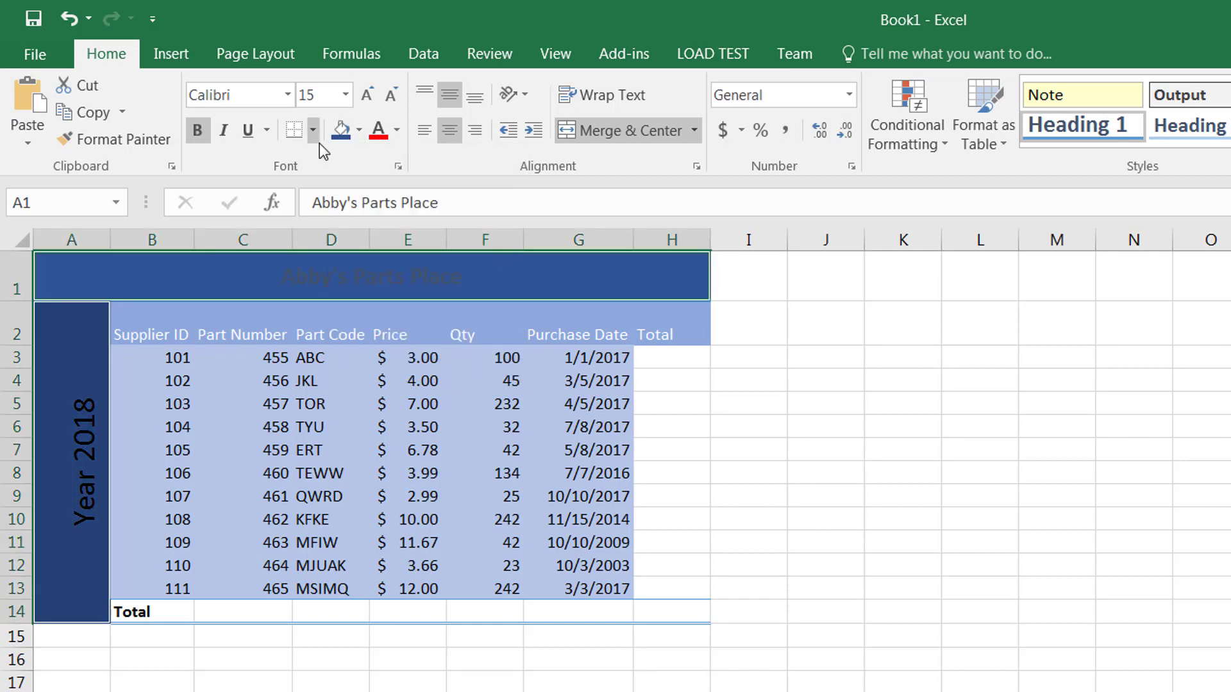
pyautogui.click(397, 130)
pyautogui.click(377, 209)
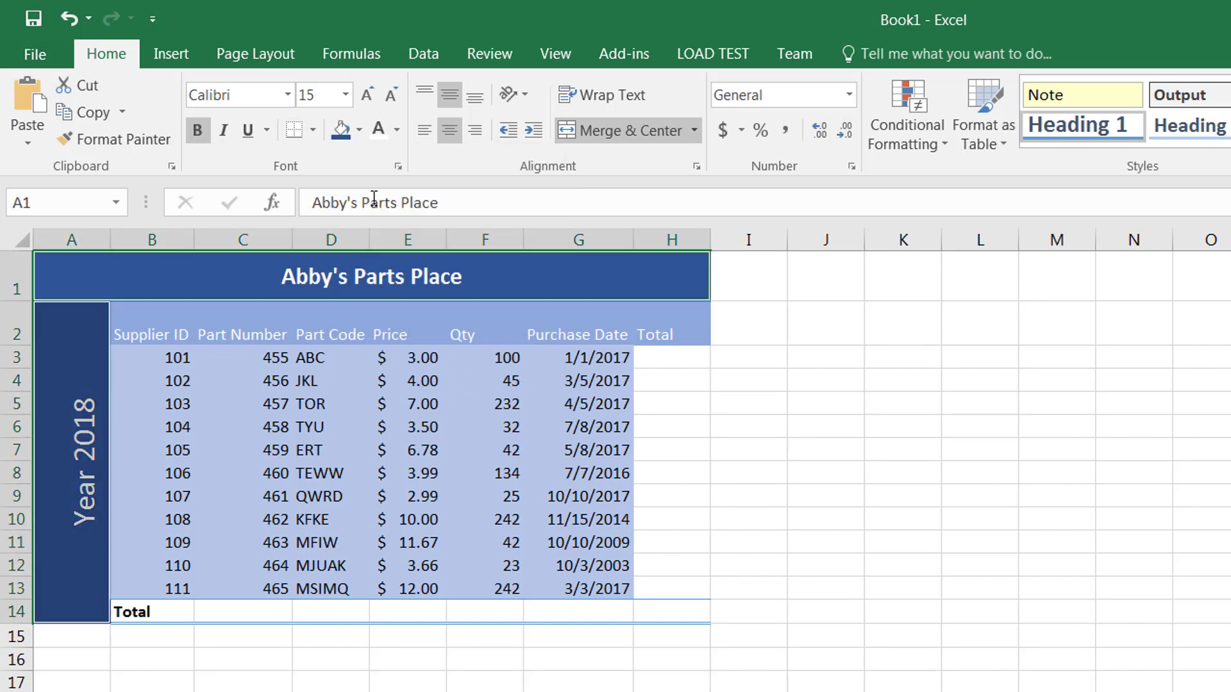
# Set the title font size to 20, then open and dismiss Format Cells unchanged.
pyautogui.click(326, 97)
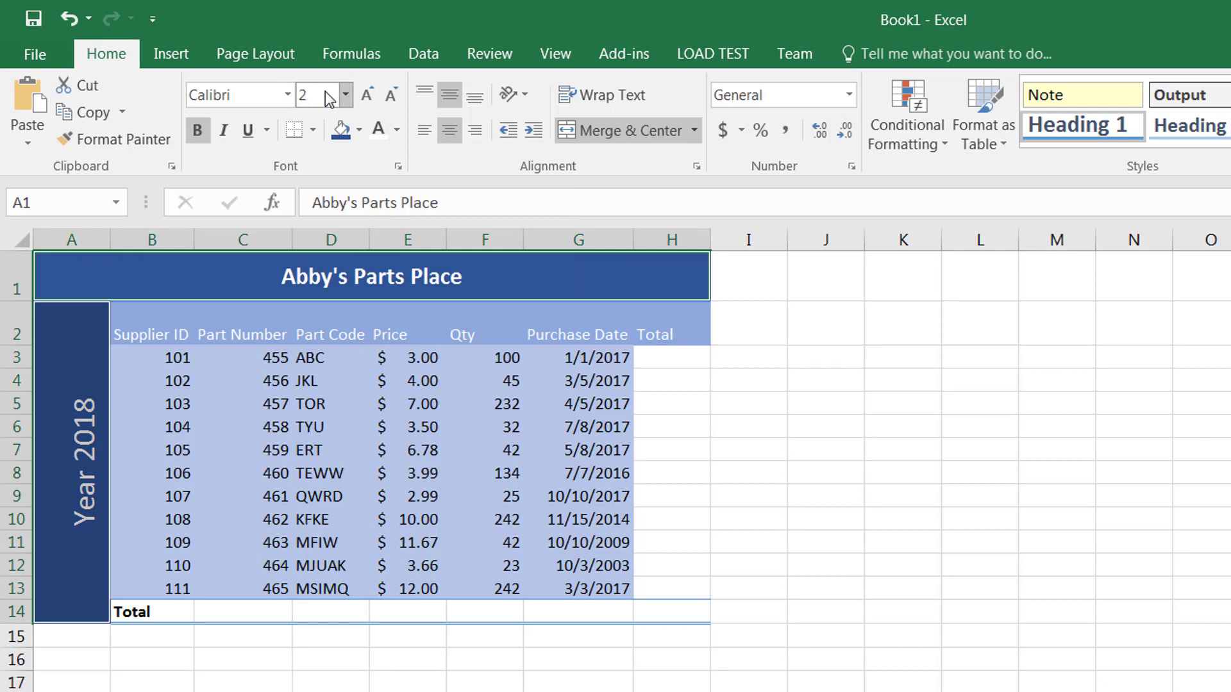
pyautogui.write('0')
pyautogui.press('Return')
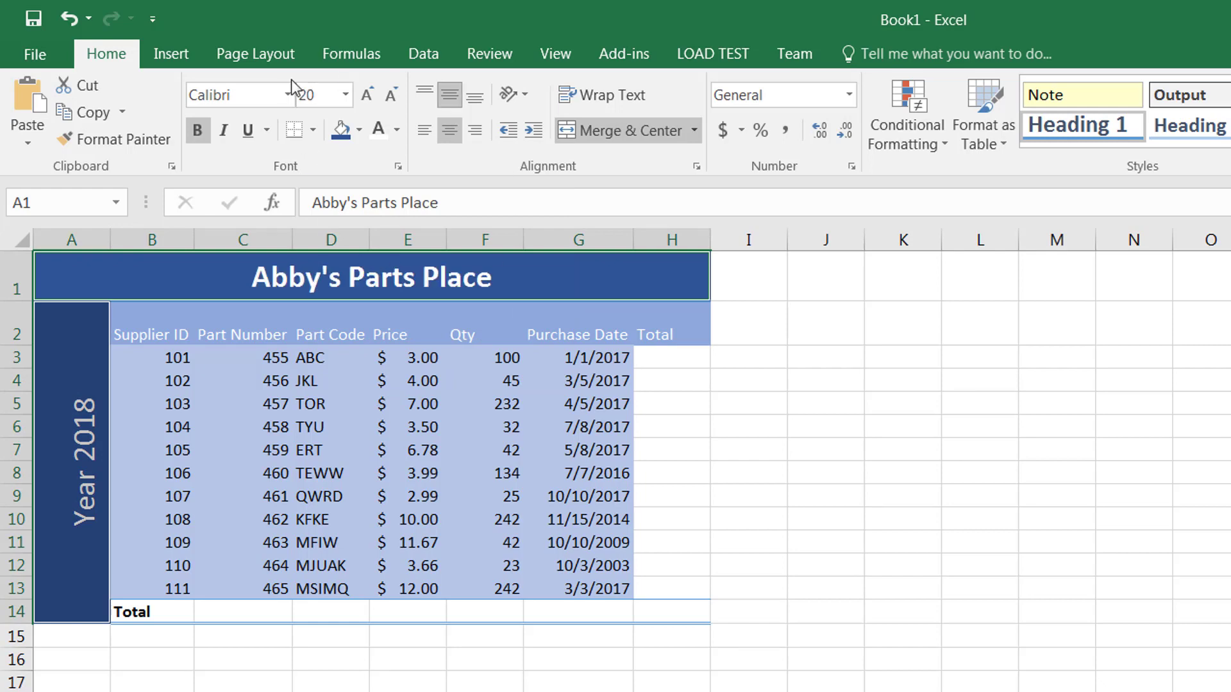
pyautogui.click(398, 166)
pyautogui.moveTo(453, 201); pyautogui.dragTo(1076, 277)
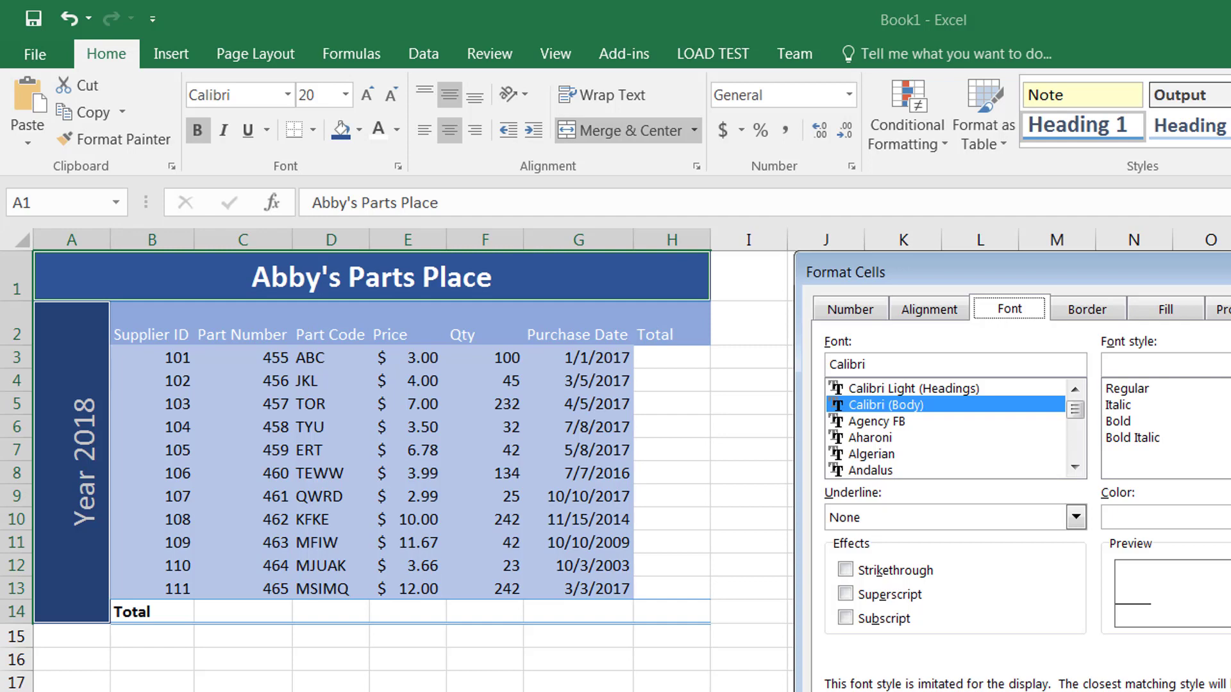
pyautogui.press('Escape')
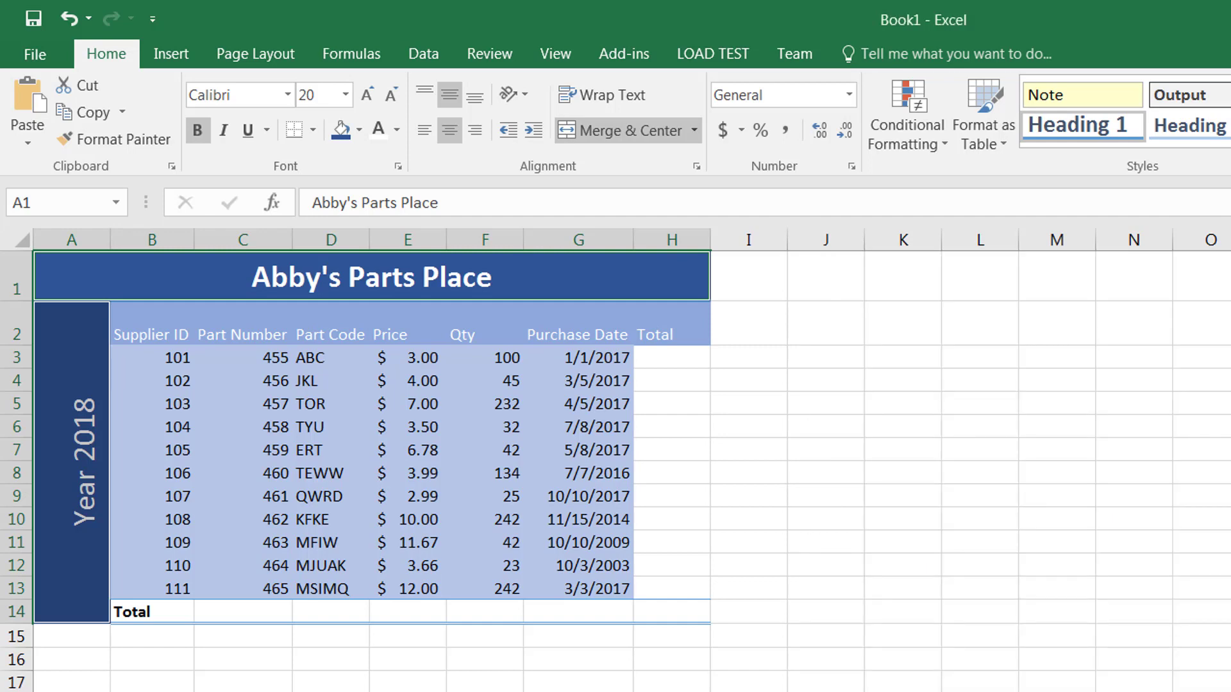